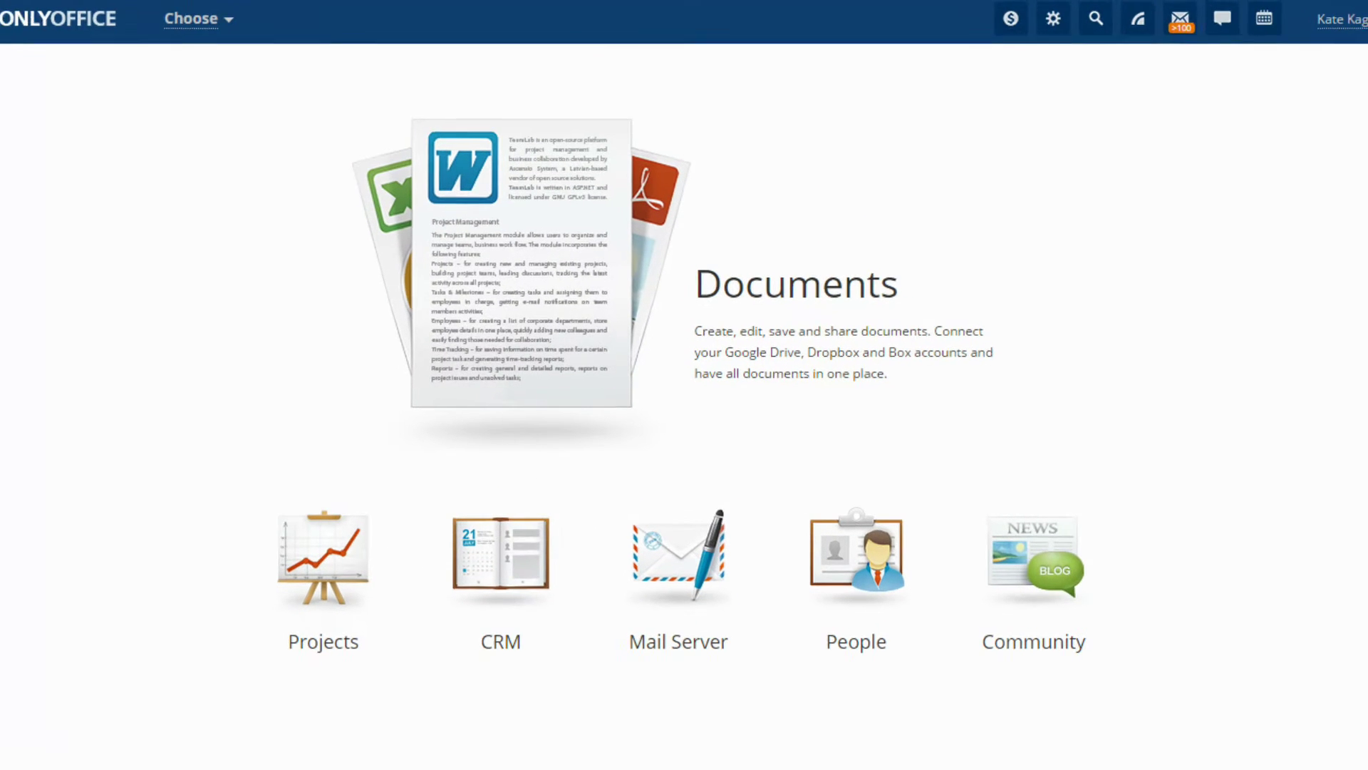
Step: Open Business Proposal.docx and add two portal colleagues to its share list
left_click(793, 285)
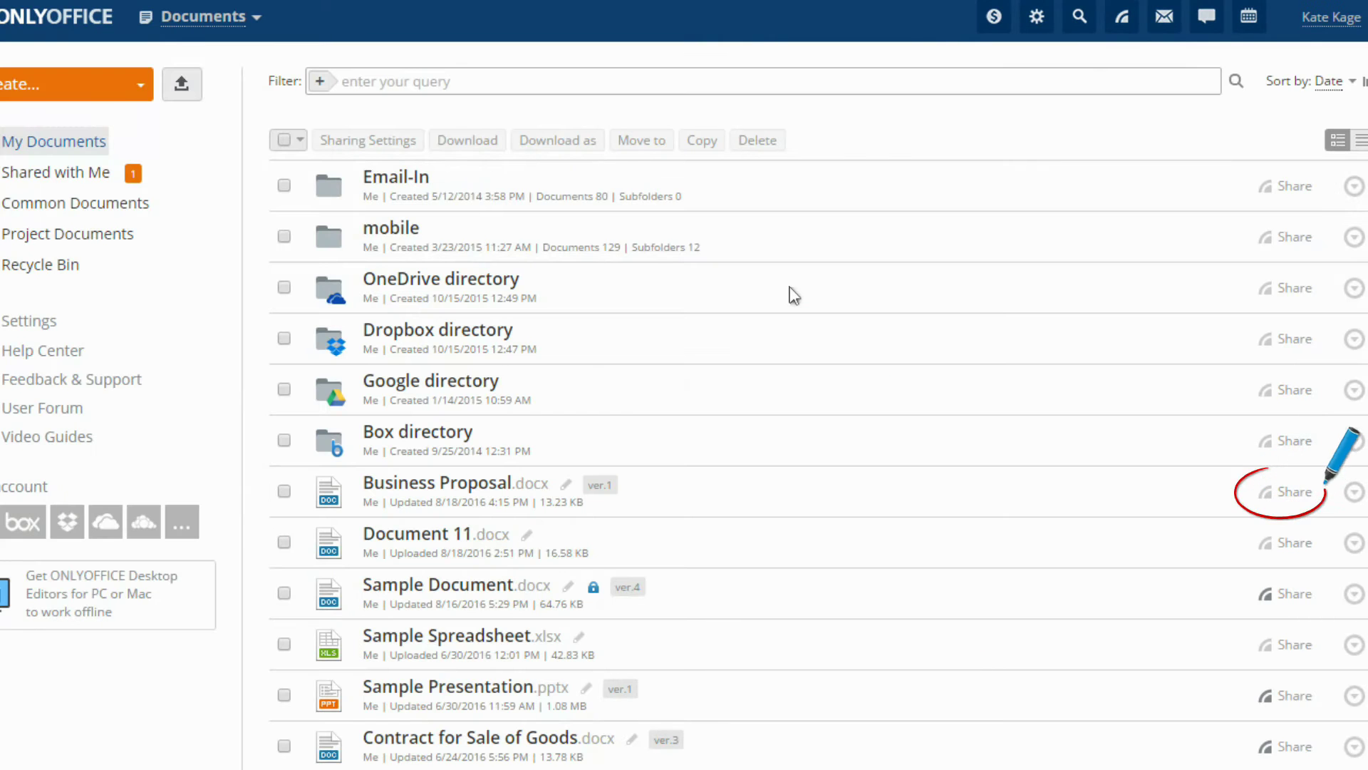
left_click(428, 491)
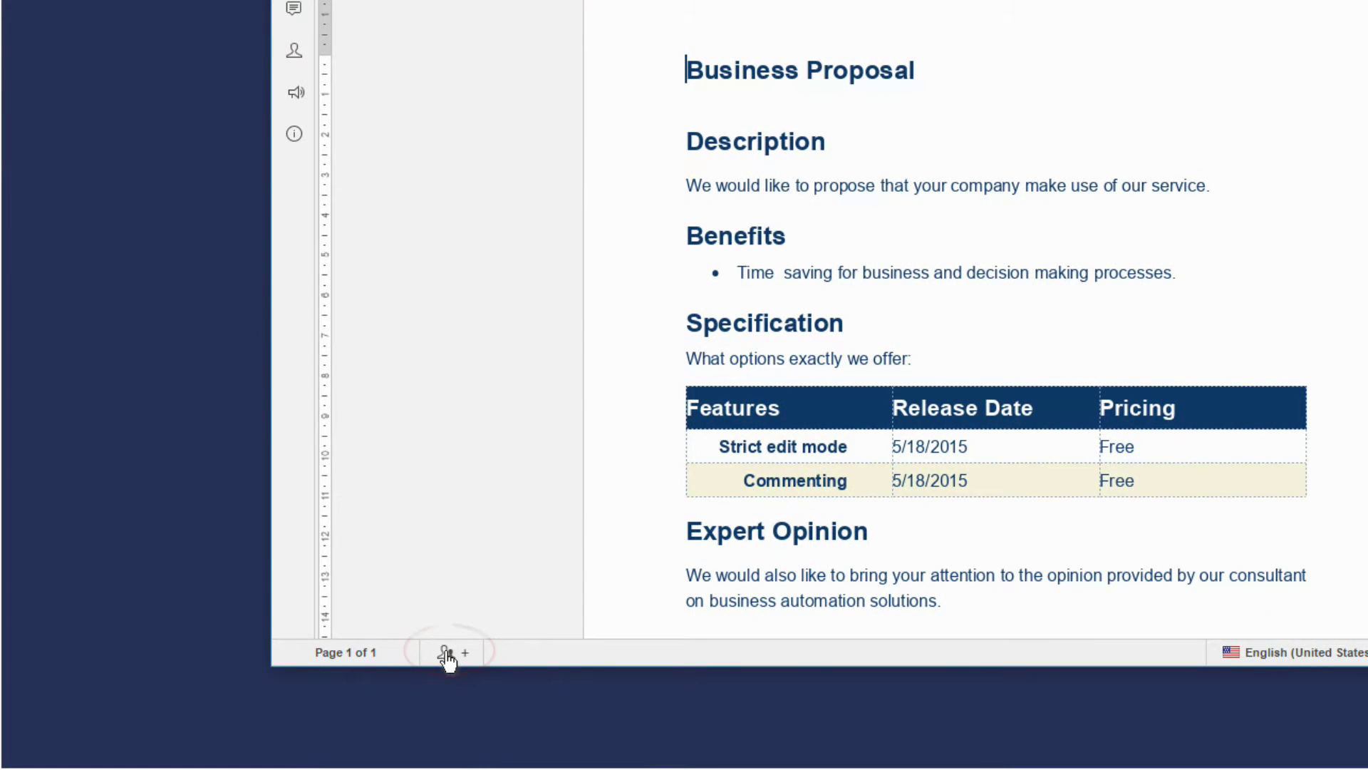
left_click(446, 651)
left_click(549, 235)
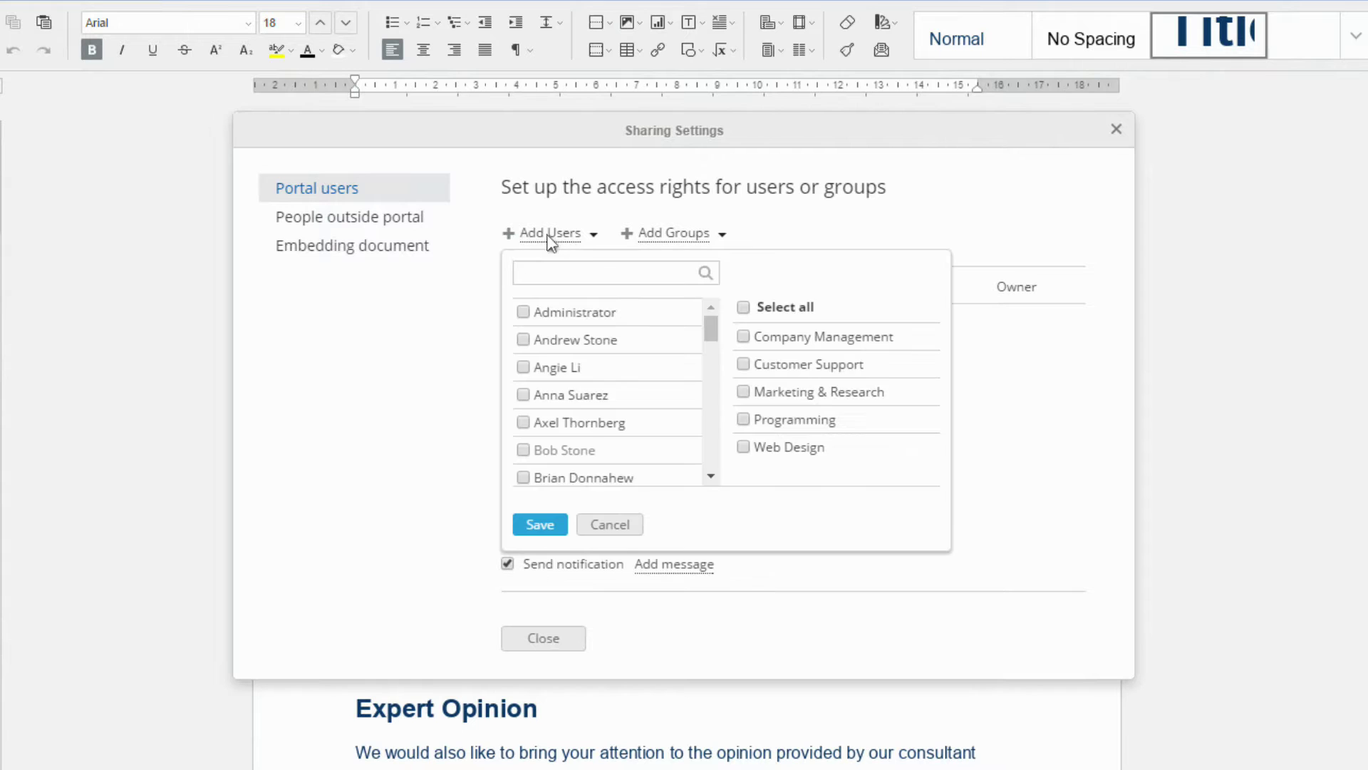
scroll(543, 342, "down", 5)
left_click(525, 337)
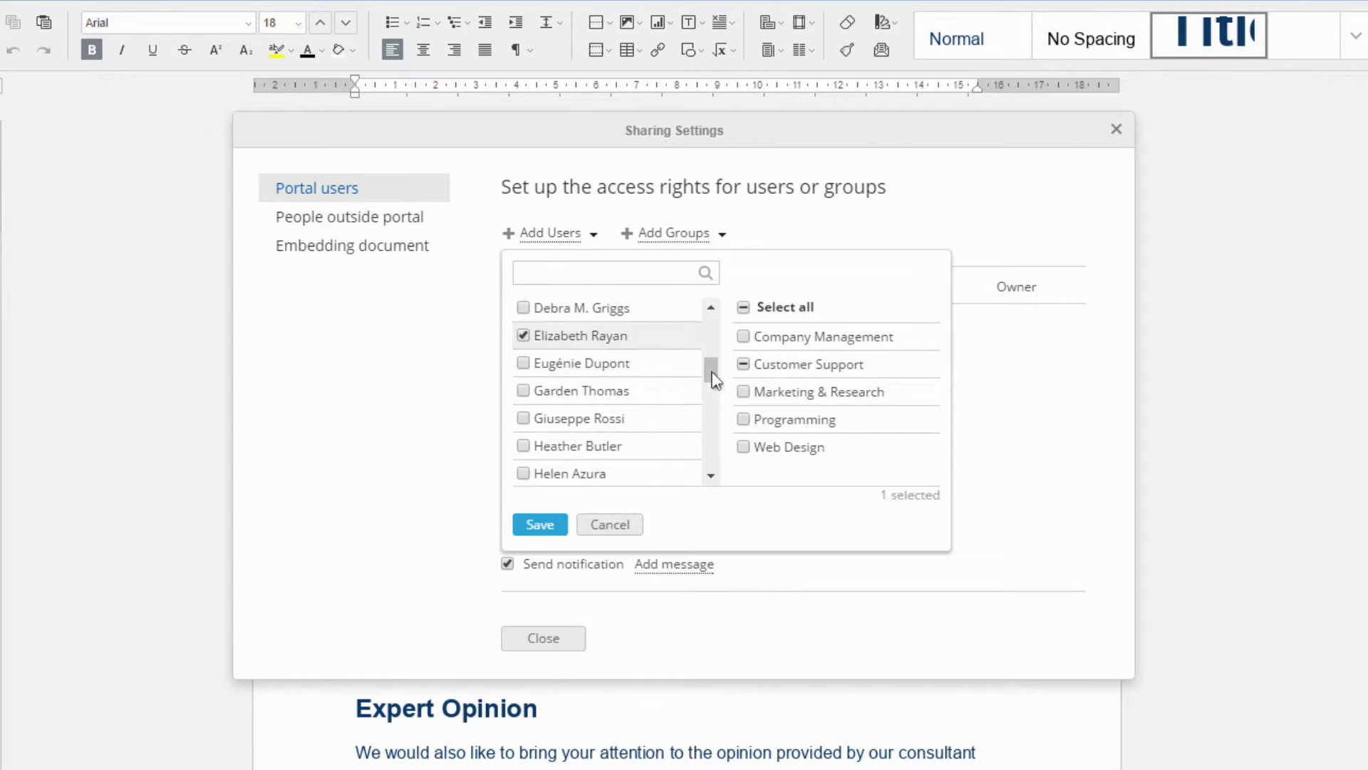
scroll(713, 378, "down", 3)
left_click(525, 426)
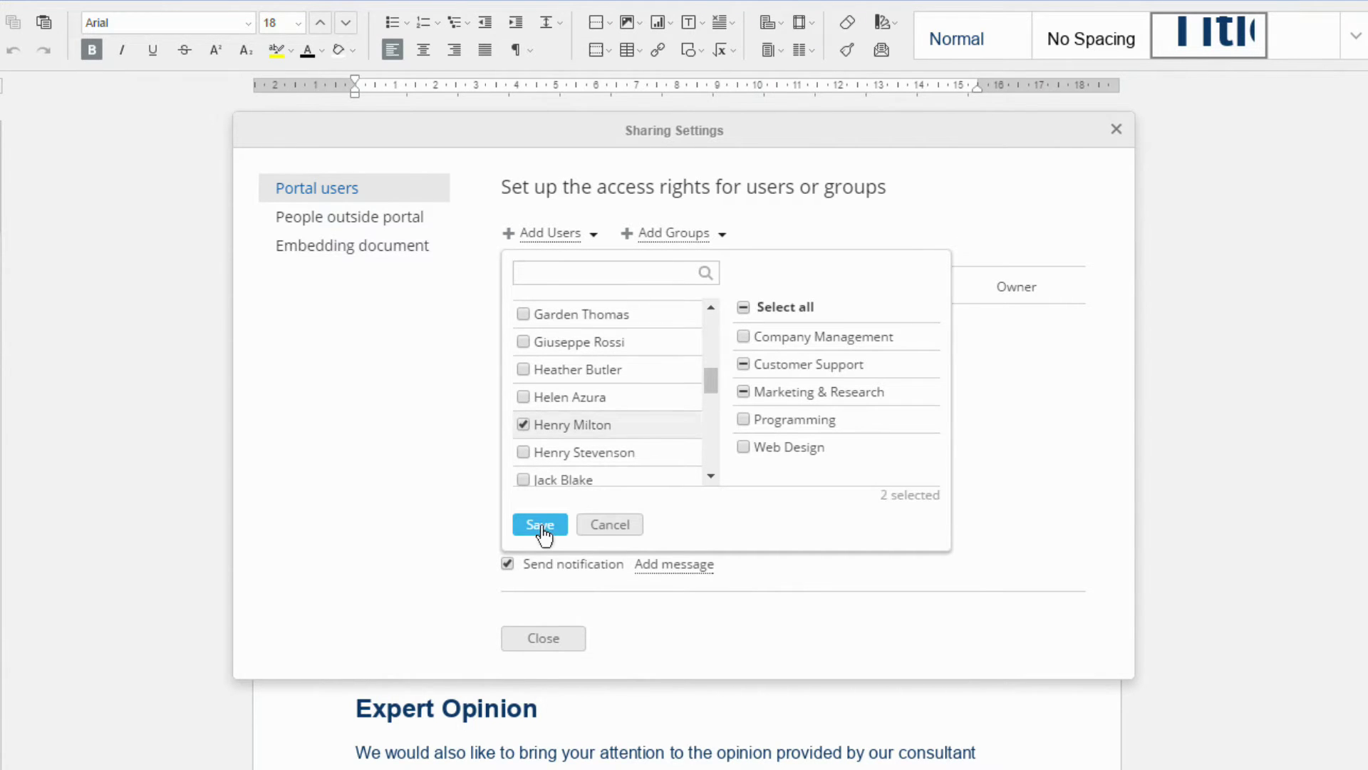
left_click(541, 525)
Step: Give the first colleague Full Access and the second colleague Review rights
left_click(986, 329)
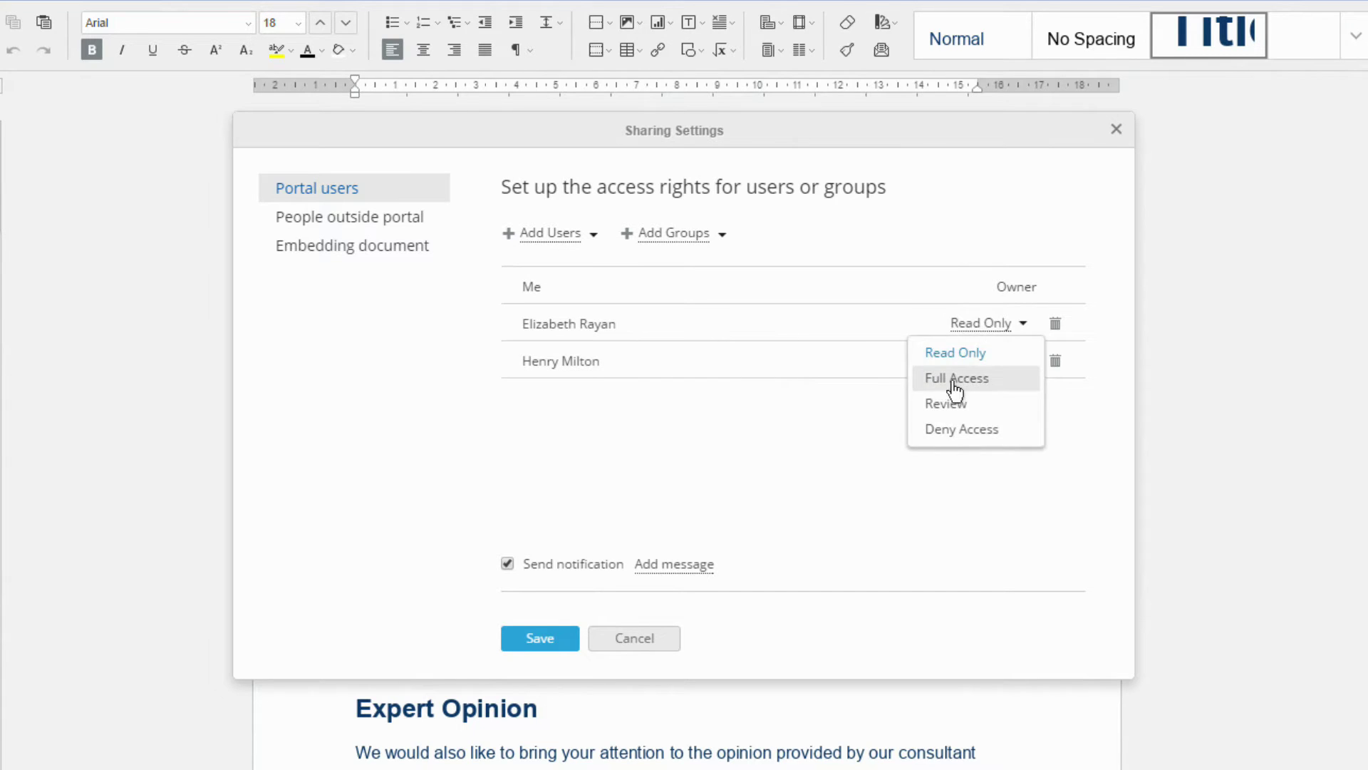
left_click(955, 379)
left_click(986, 362)
left_click(950, 443)
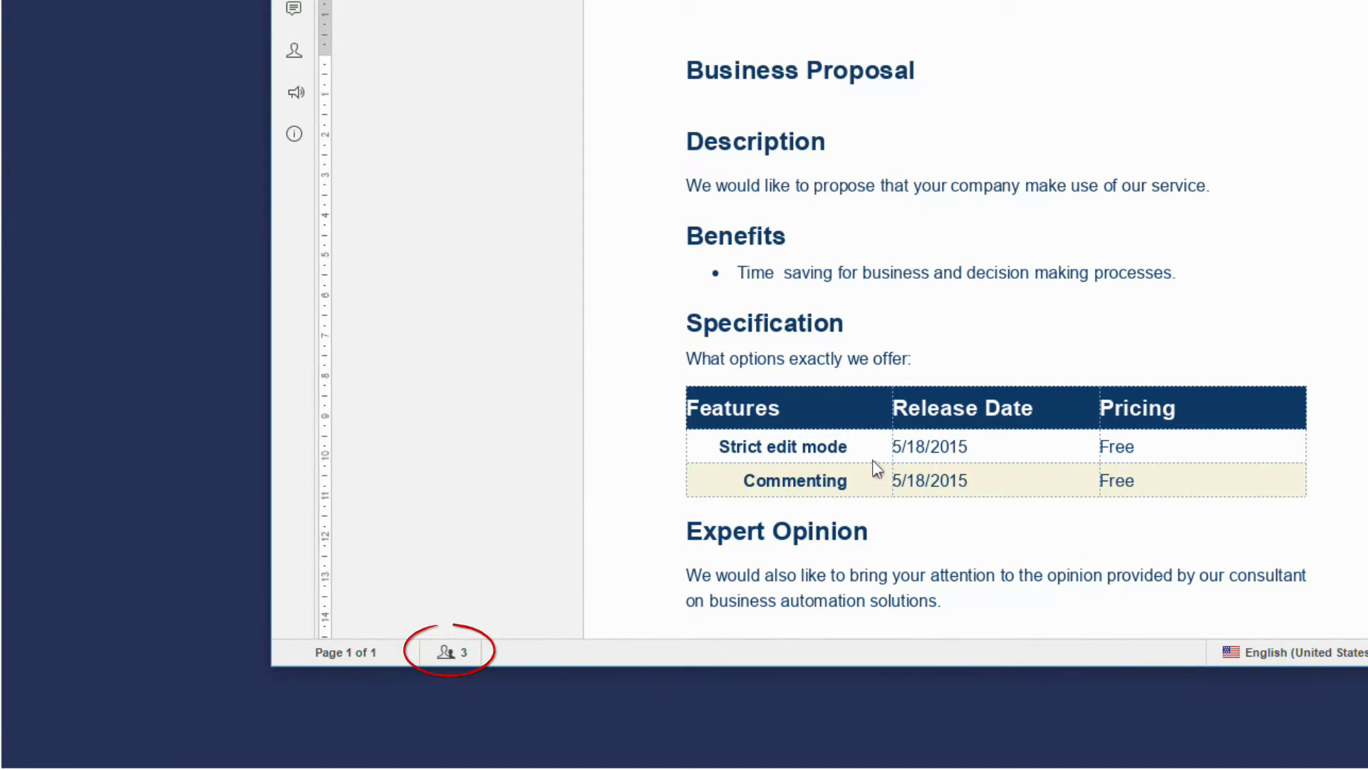
Step: Check the co-editors, then set Co-editing Mode to Strict in Advanced Settings
left_click(450, 652)
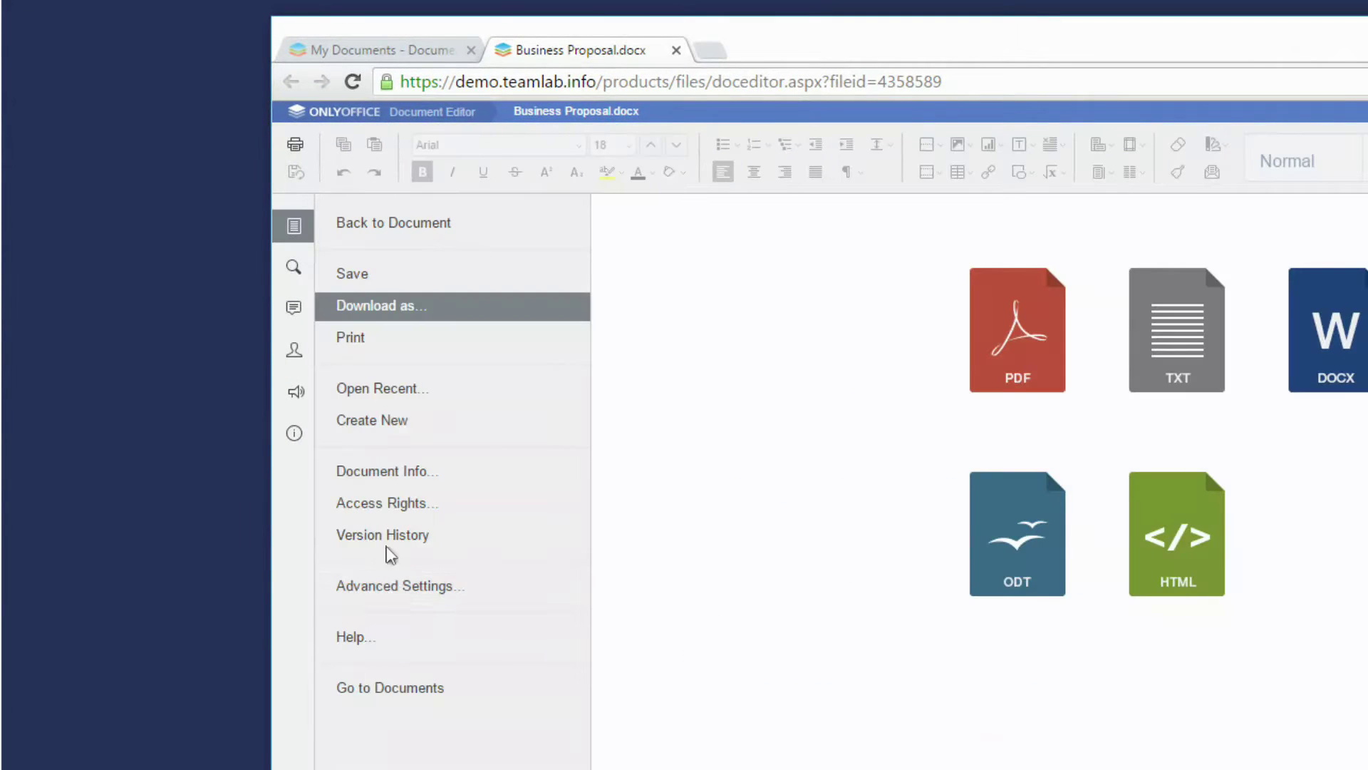
left_click(397, 591)
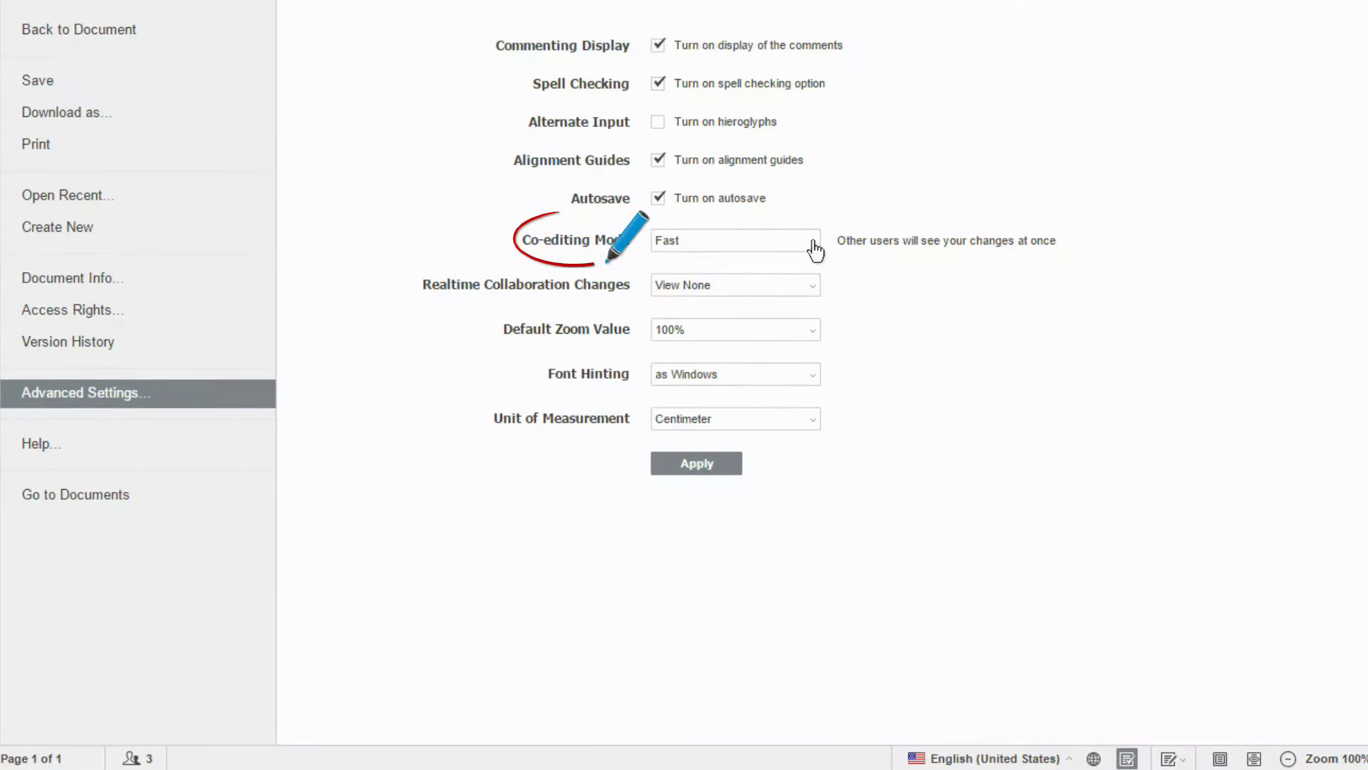
left_click(969, 340)
left_click(686, 303)
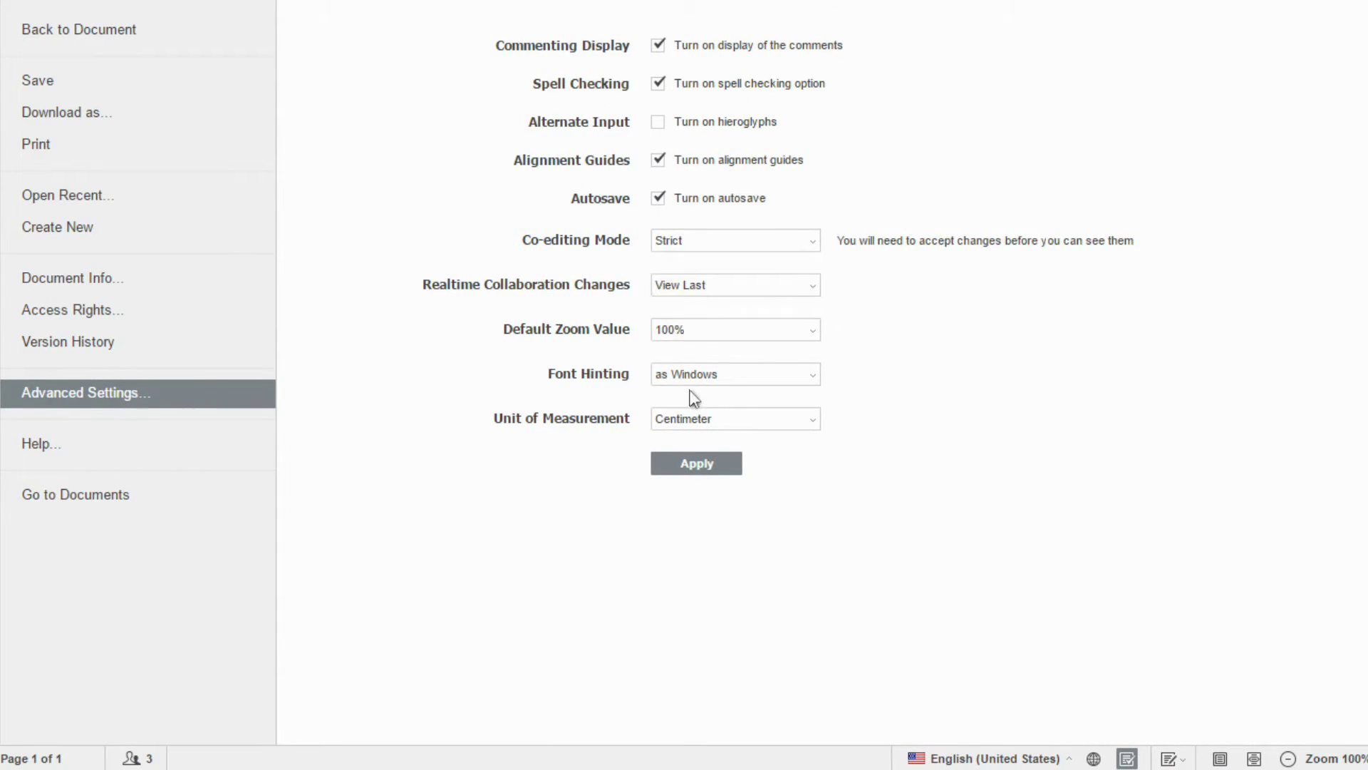
left_click(696, 467)
Step: Add the Benefits bullet 'No more need in endless correspondence with bulky attachments.'
key("Return")
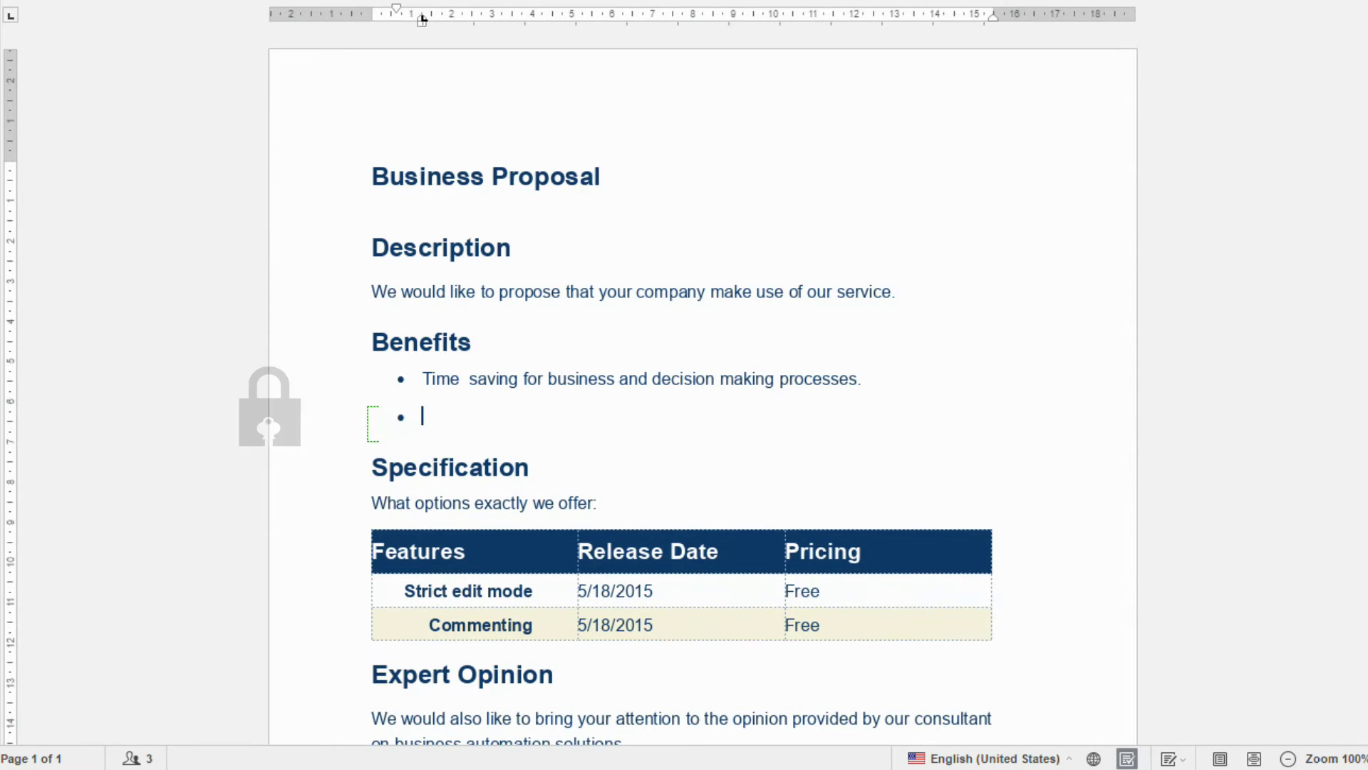
type("No more need in endless correspondence with bulky atta")
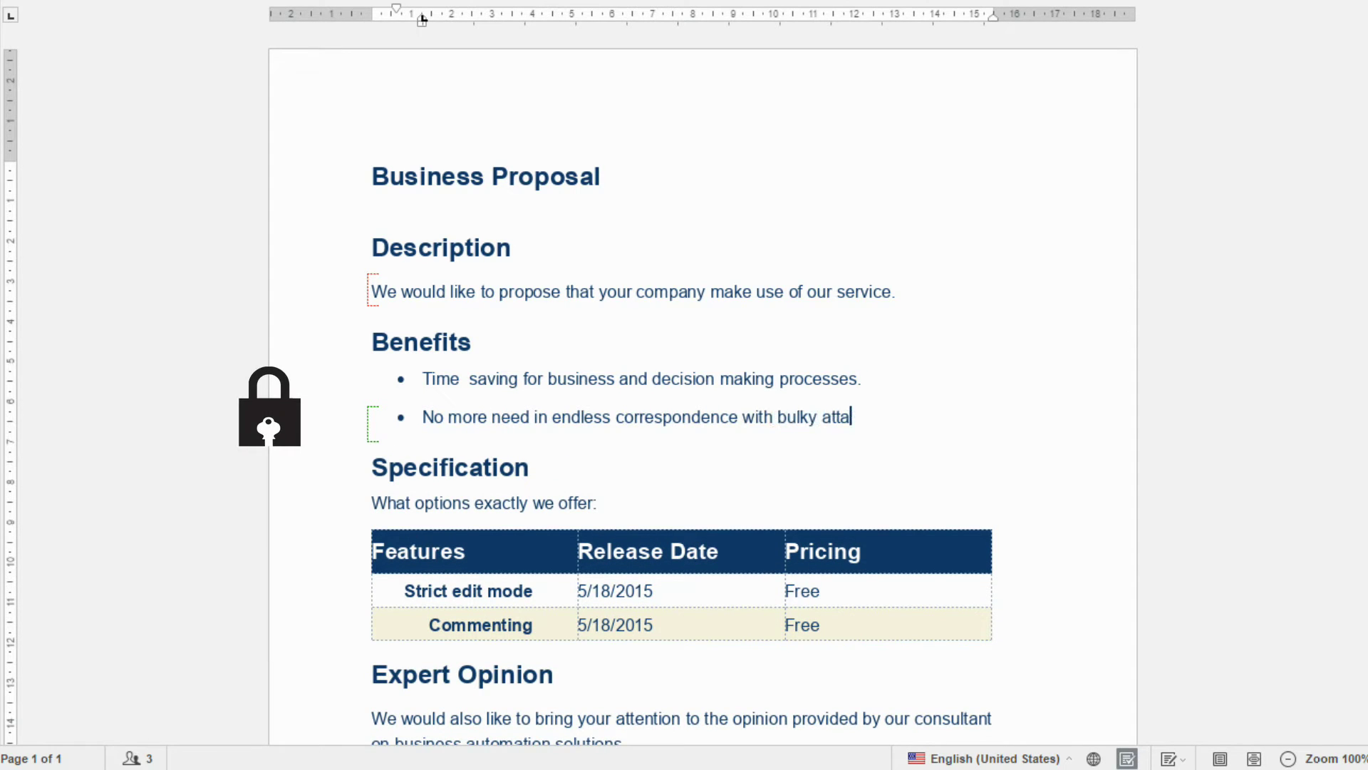
type("chments.")
mouse_move(368, 294)
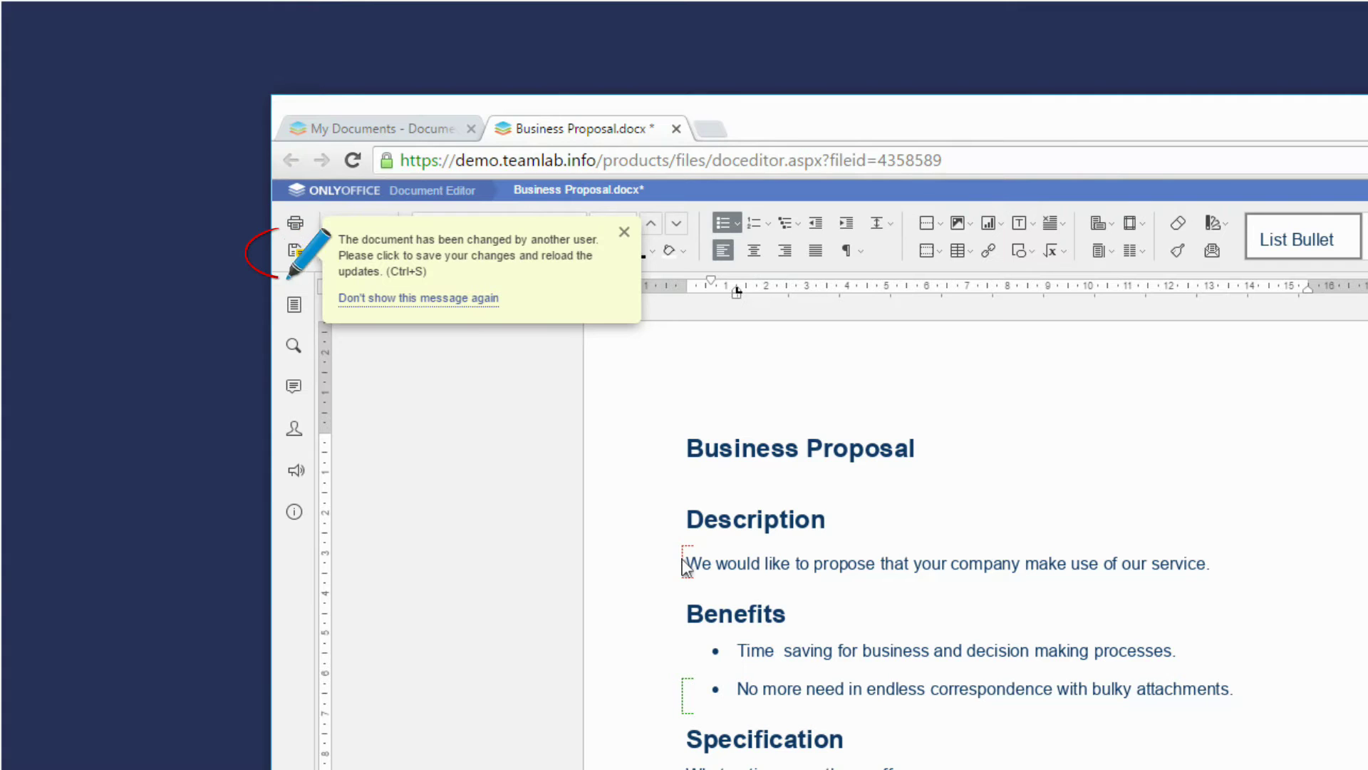
Step: Save to load the colleague's edits, restore Fast co-editing mode, and open the Specification comment
left_click(297, 255)
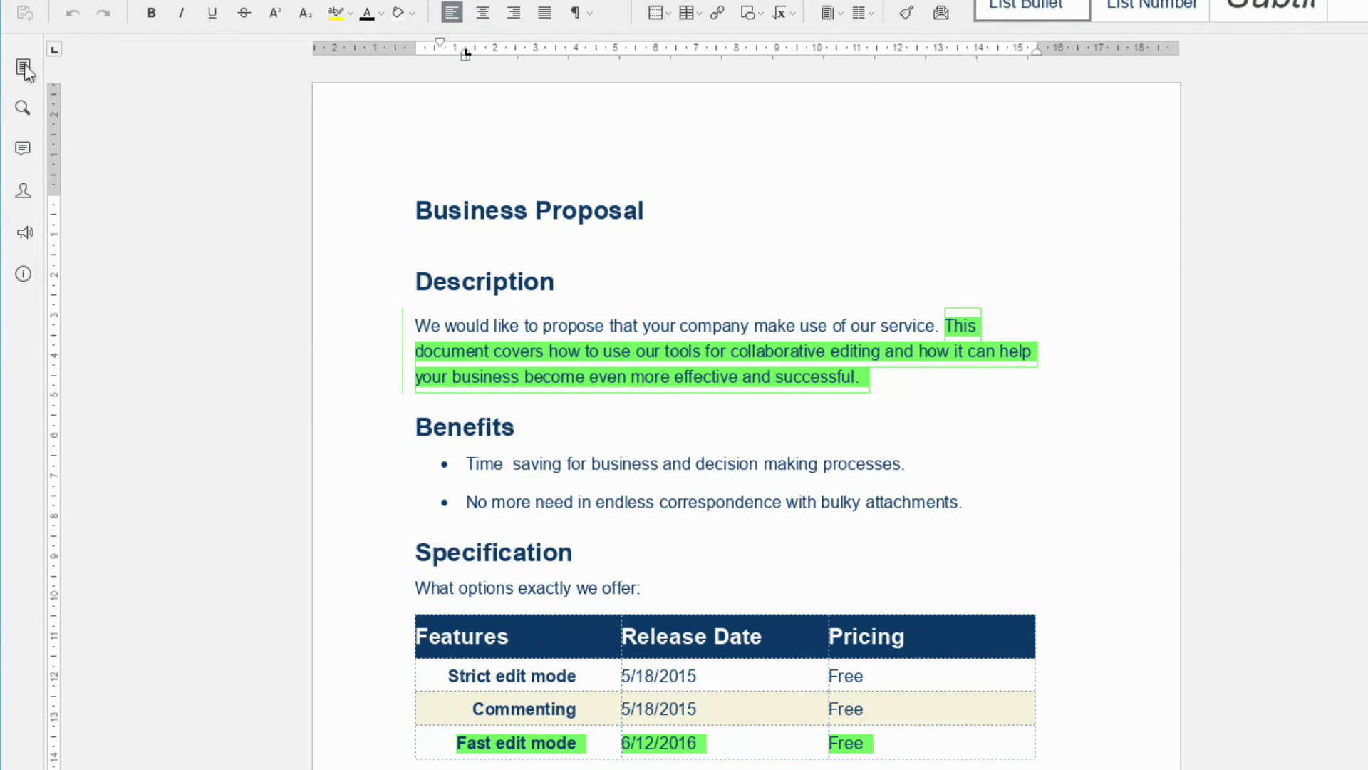
left_click(24, 68)
left_click(114, 431)
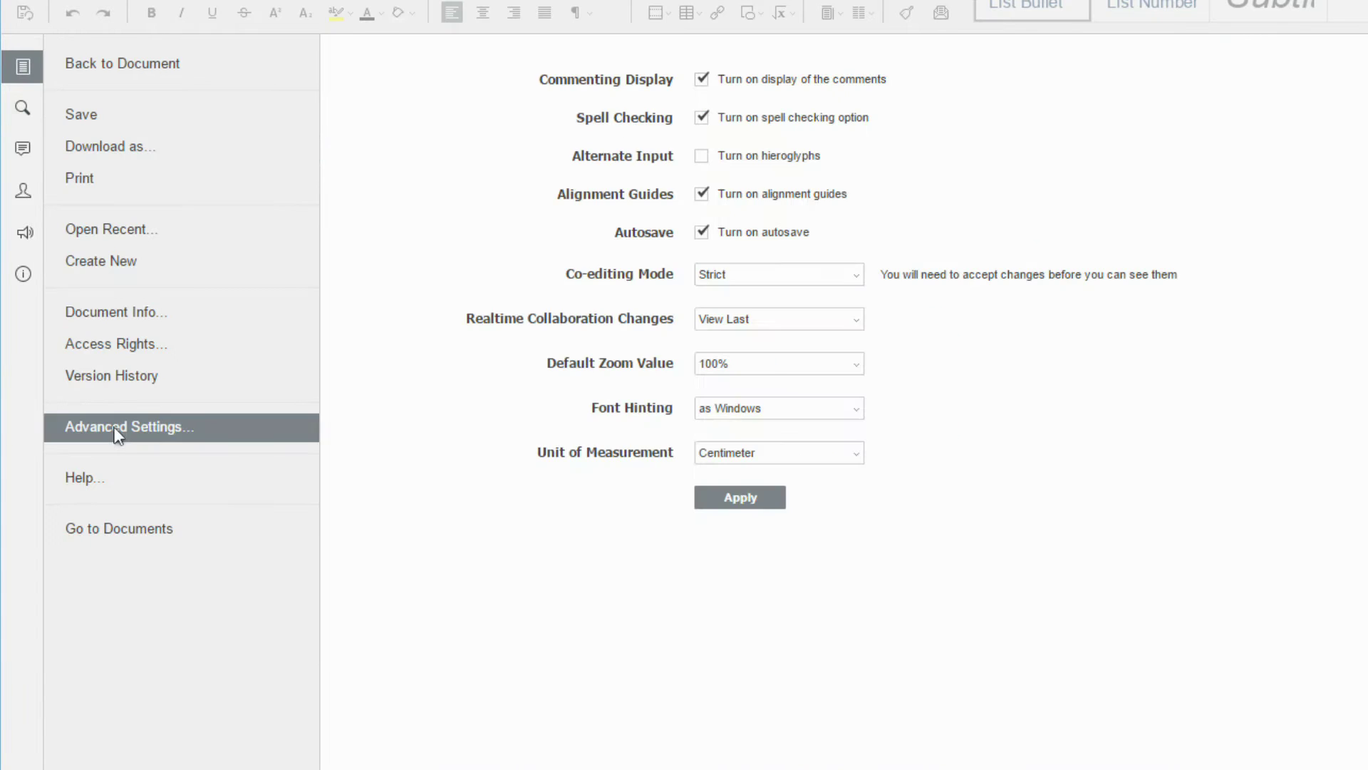
left_click(855, 277)
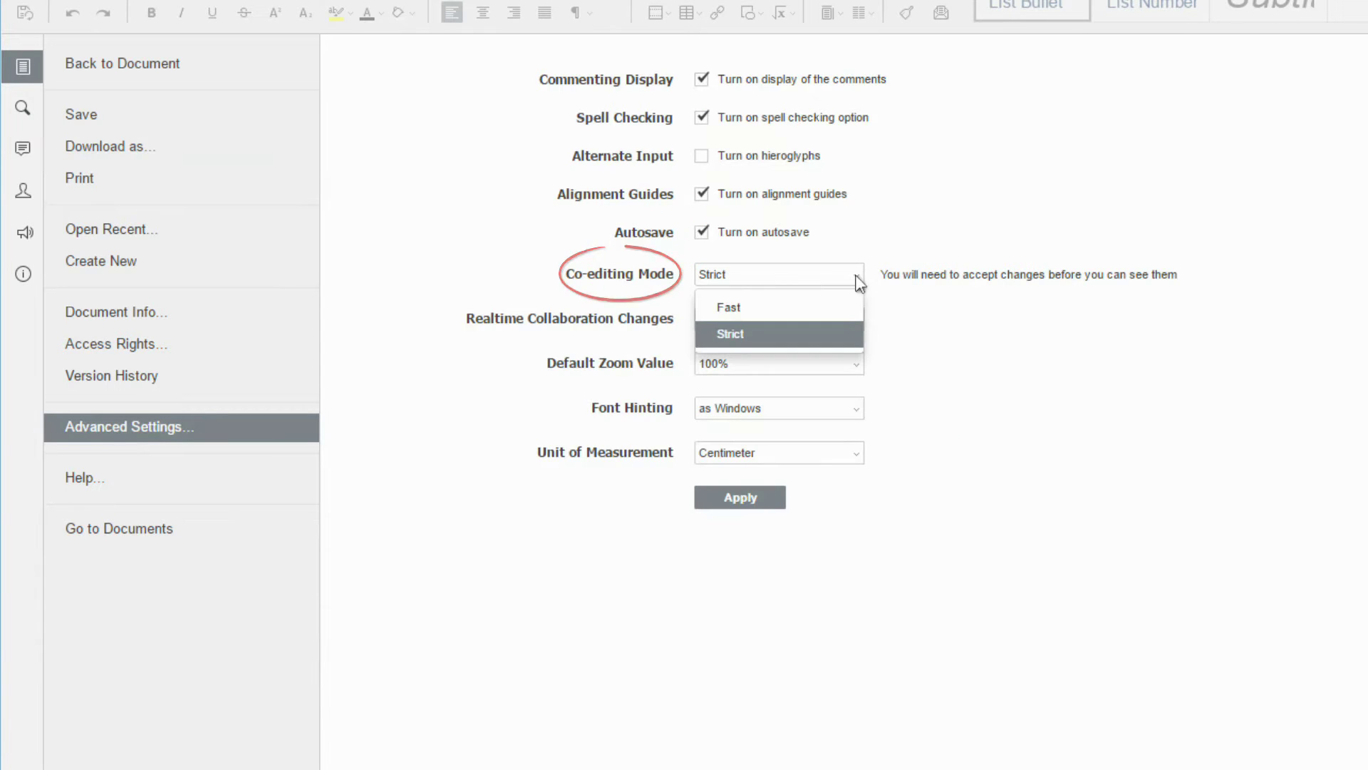
left_click(739, 315)
left_click(740, 498)
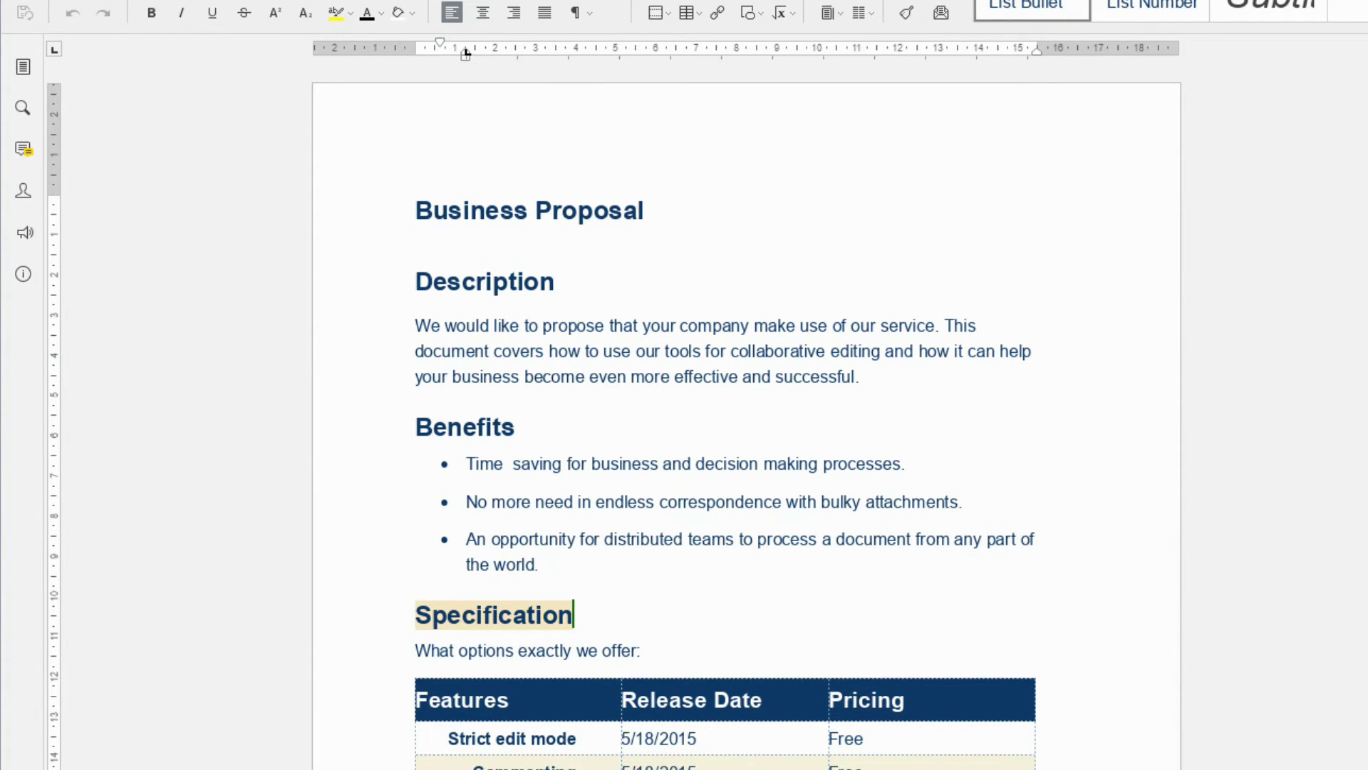
left_click(527, 624)
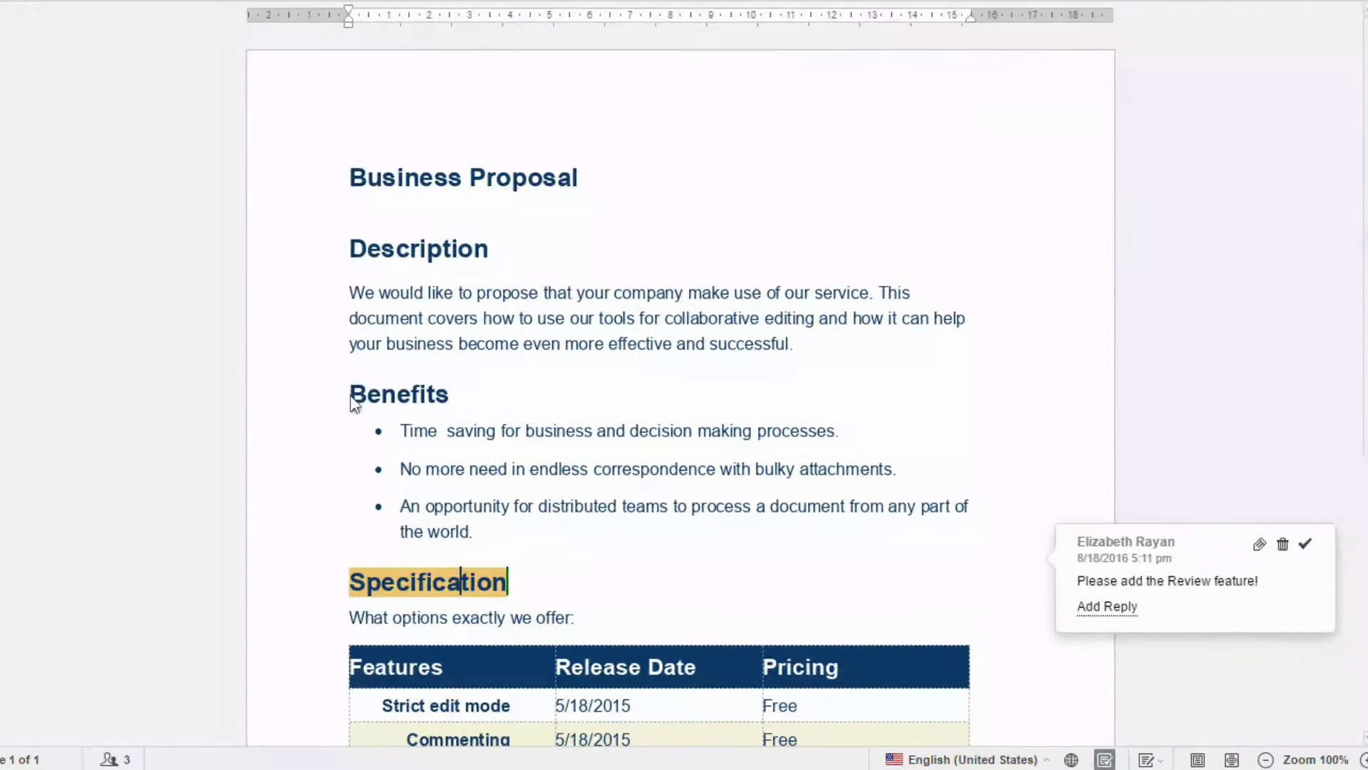
Step: Add a comment on the Benefits heading
left_click_drag(350, 399, 452, 405)
right_click(450, 399)
left_click(490, 611)
type("C")
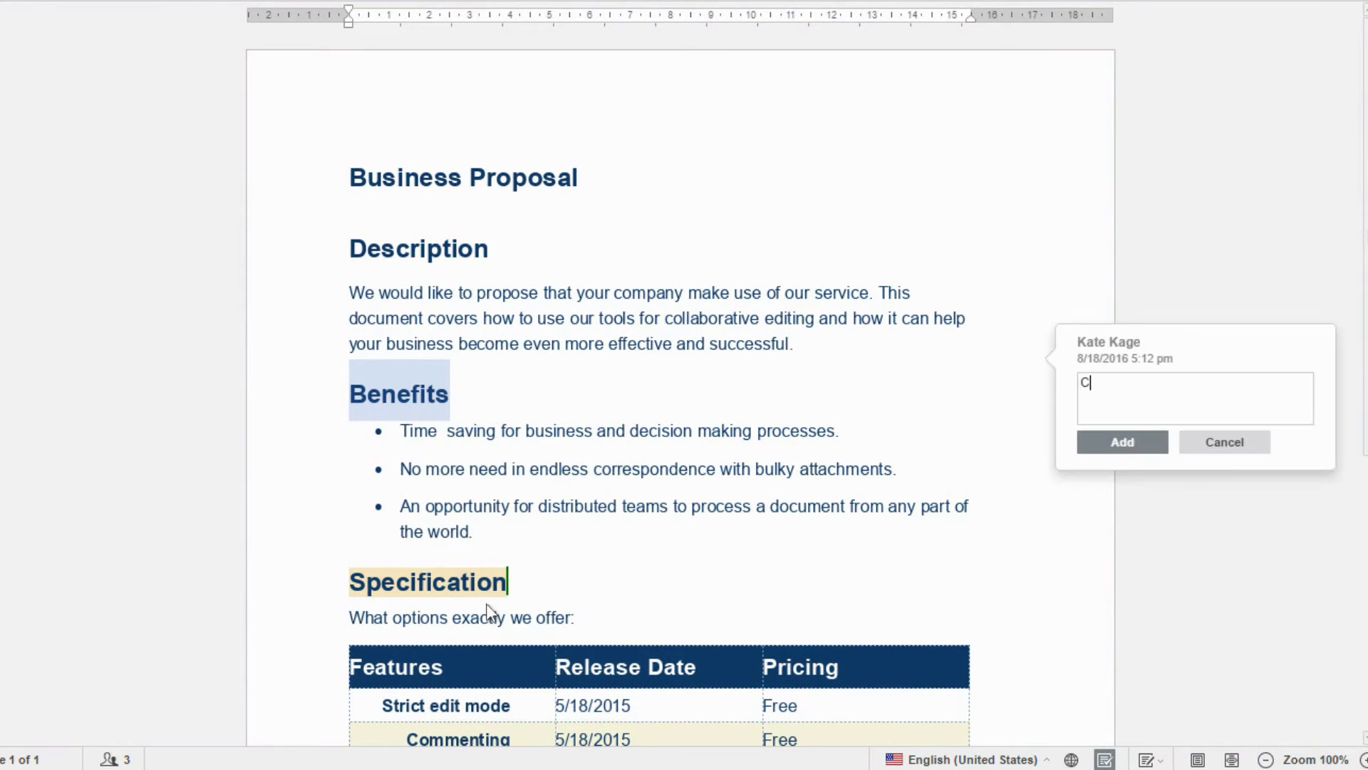
left_click(1124, 449)
left_click(1123, 644)
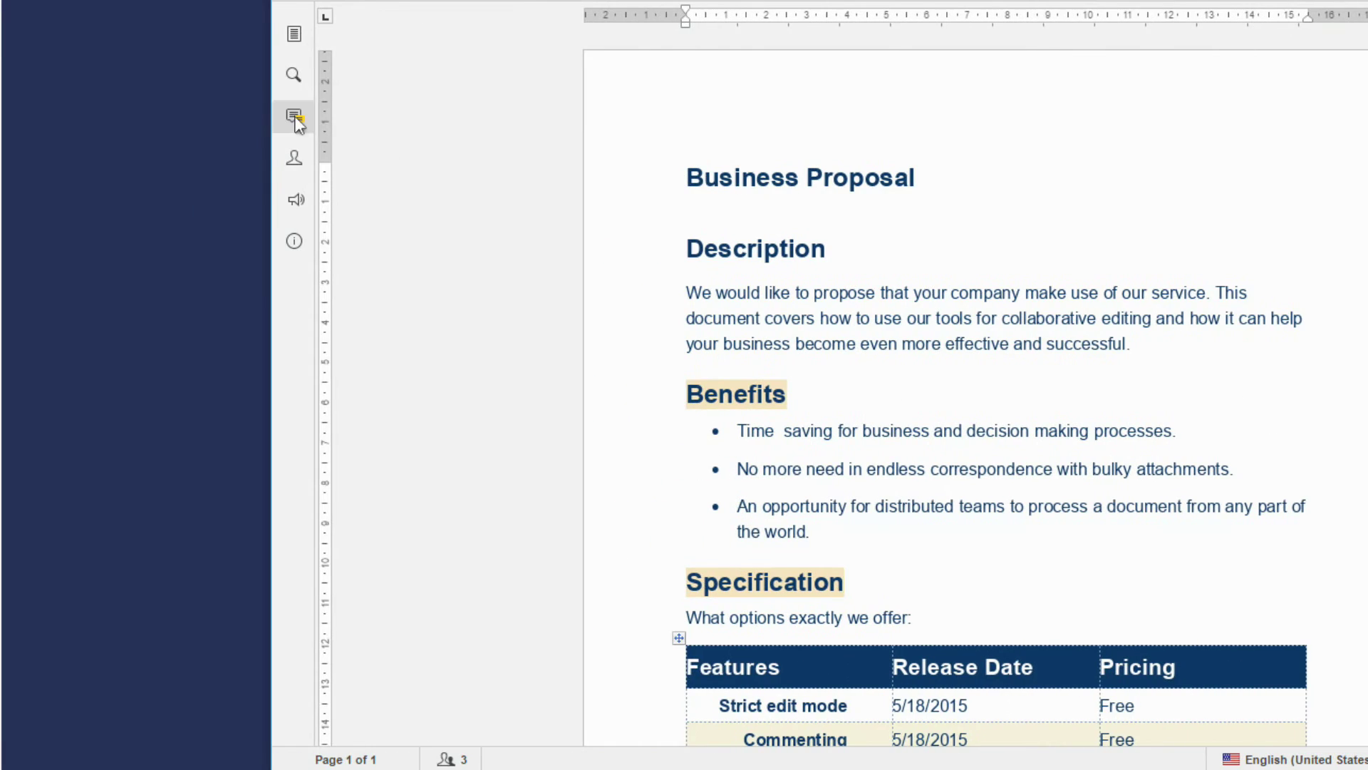
Step: Reply 'All done.' to the Specification comment, resolve it, then delete both comments
left_click(294, 118)
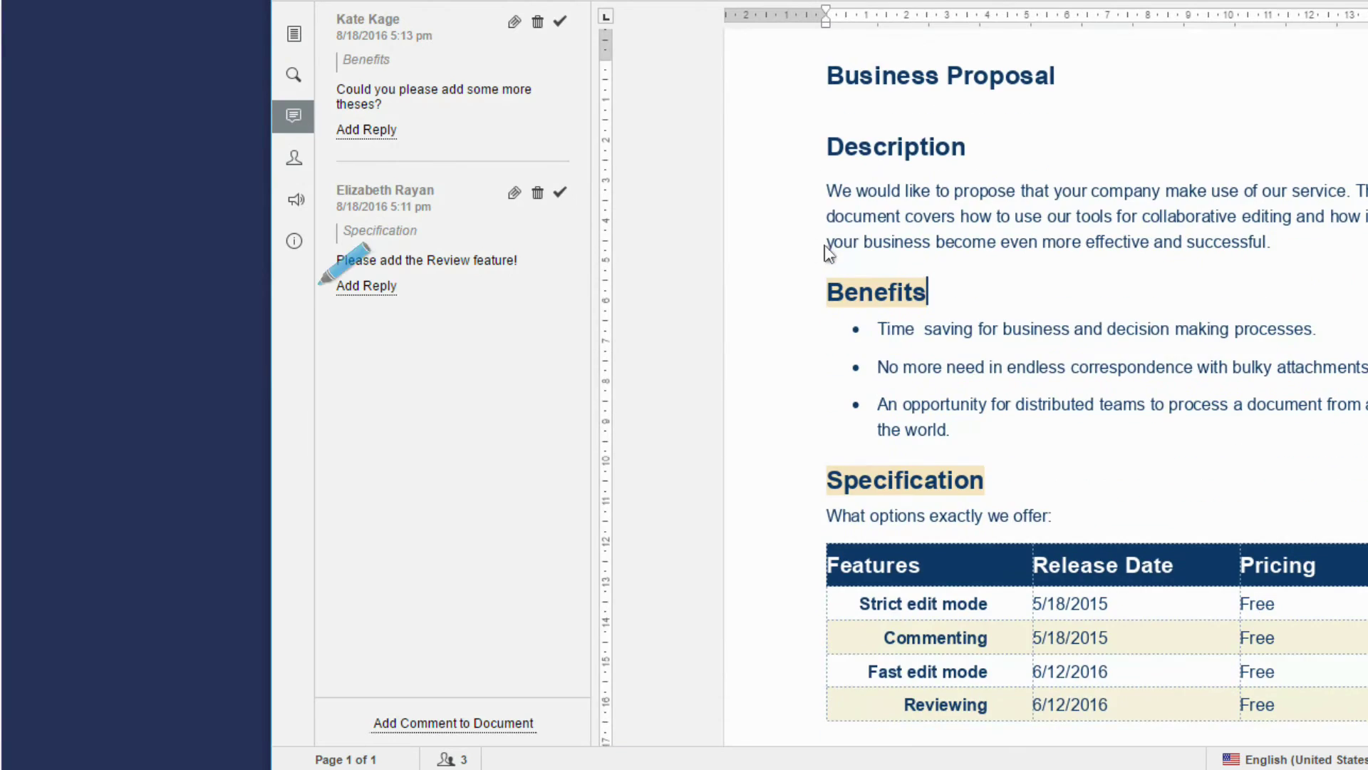
left_click(366, 286)
type("All done.")
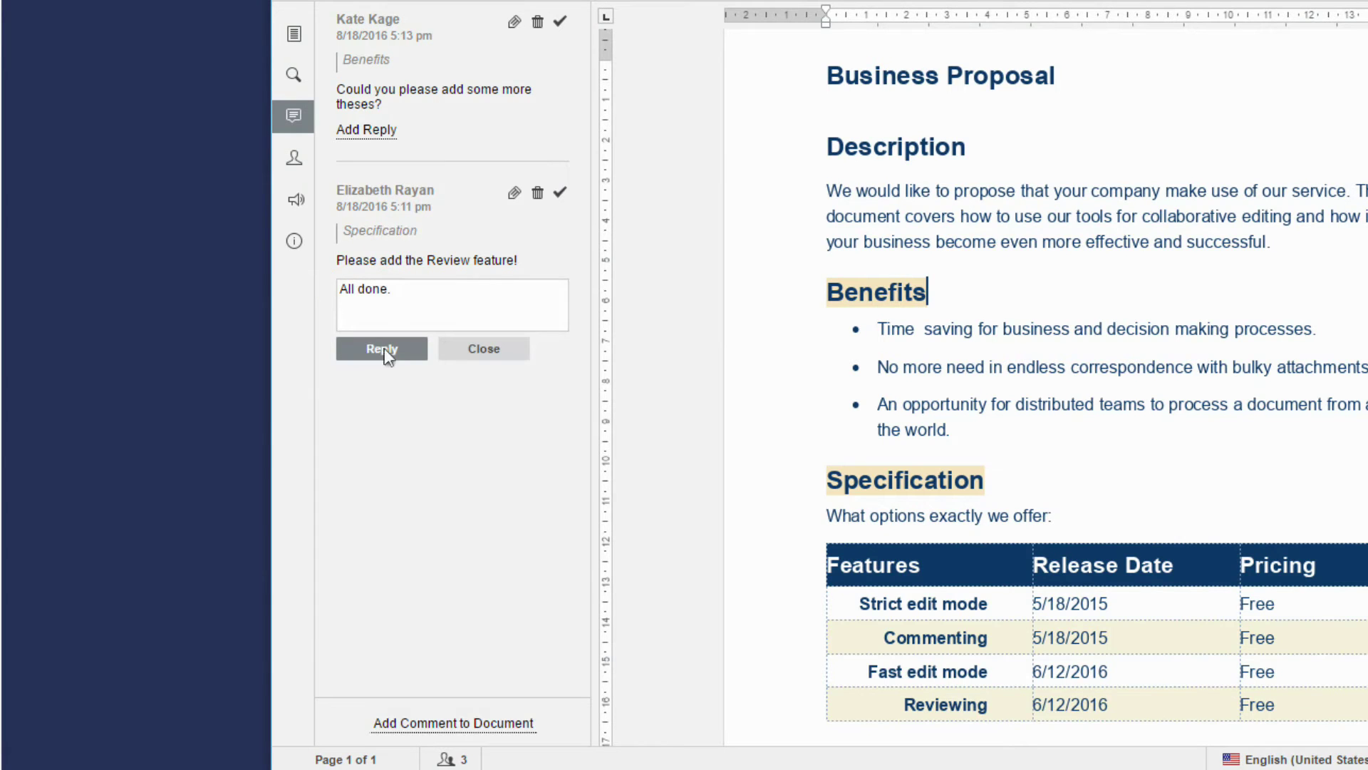
left_click(384, 349)
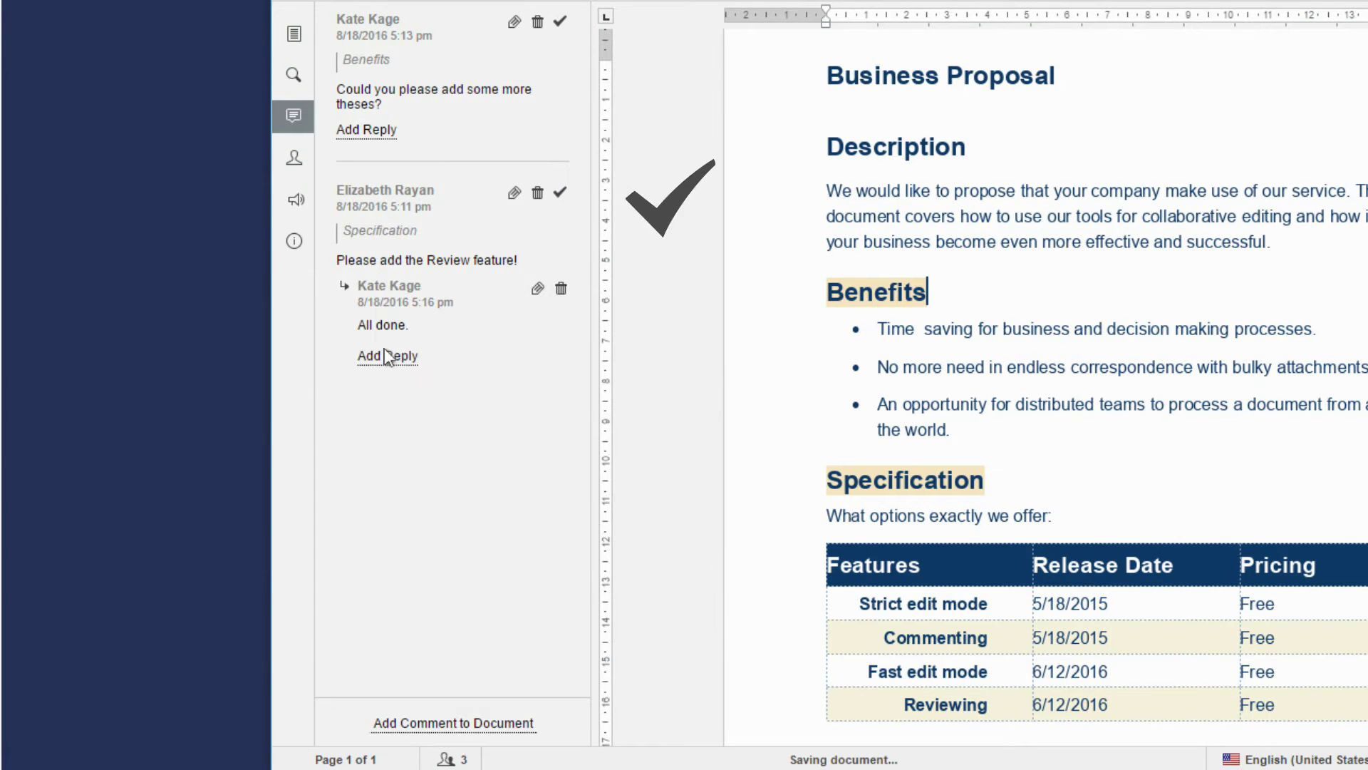
left_click(561, 194)
left_click(537, 23)
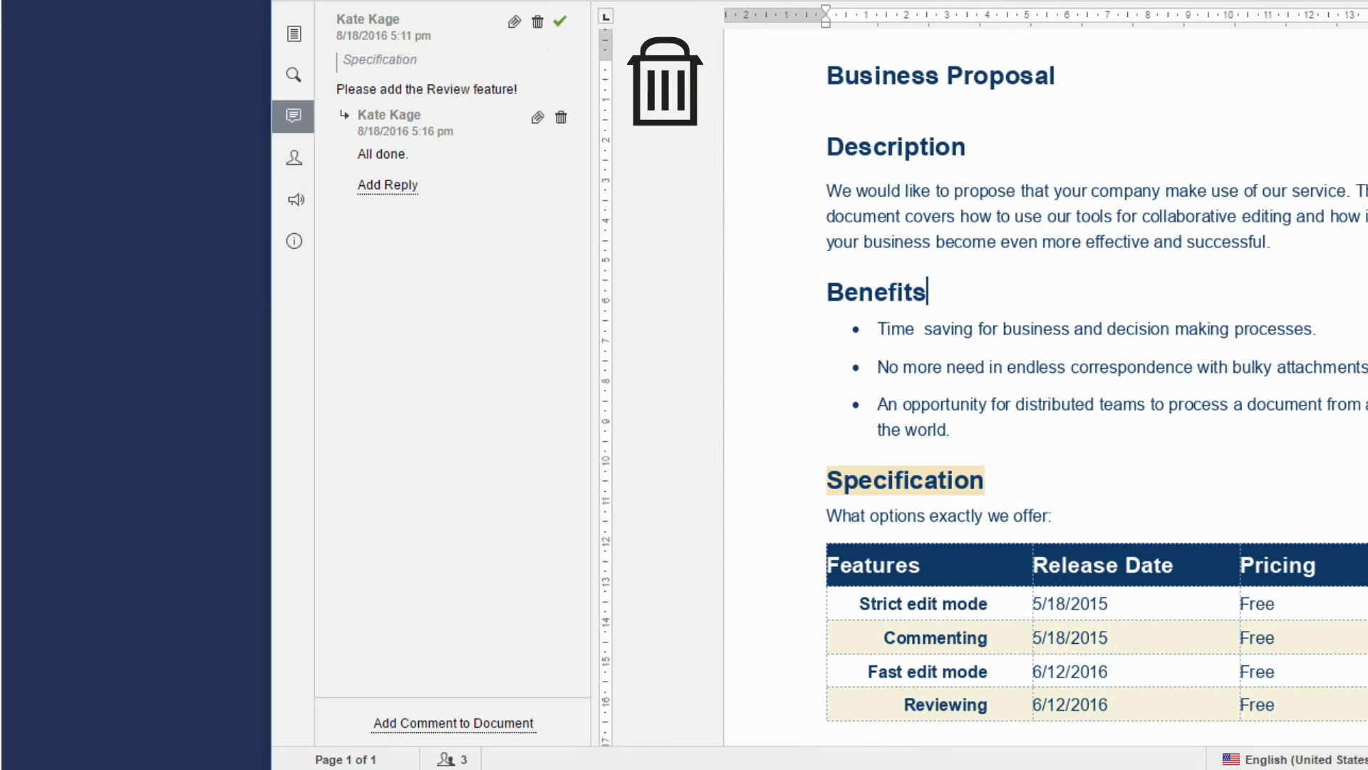
left_click(538, 23)
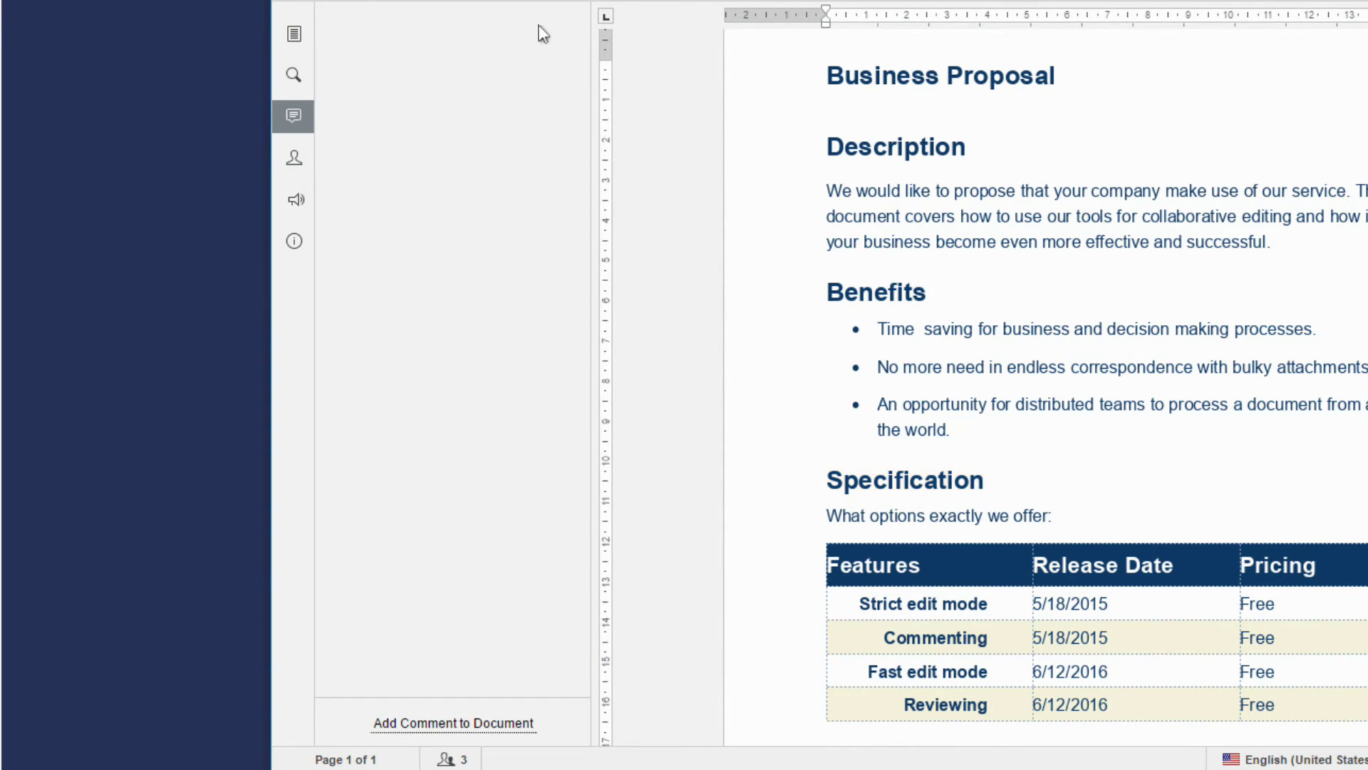
Step: Post 'Dear colleagues, what do you think of the result?' in the chat, then close it
left_click(293, 157)
type("Dear colleagues, what do you thi")
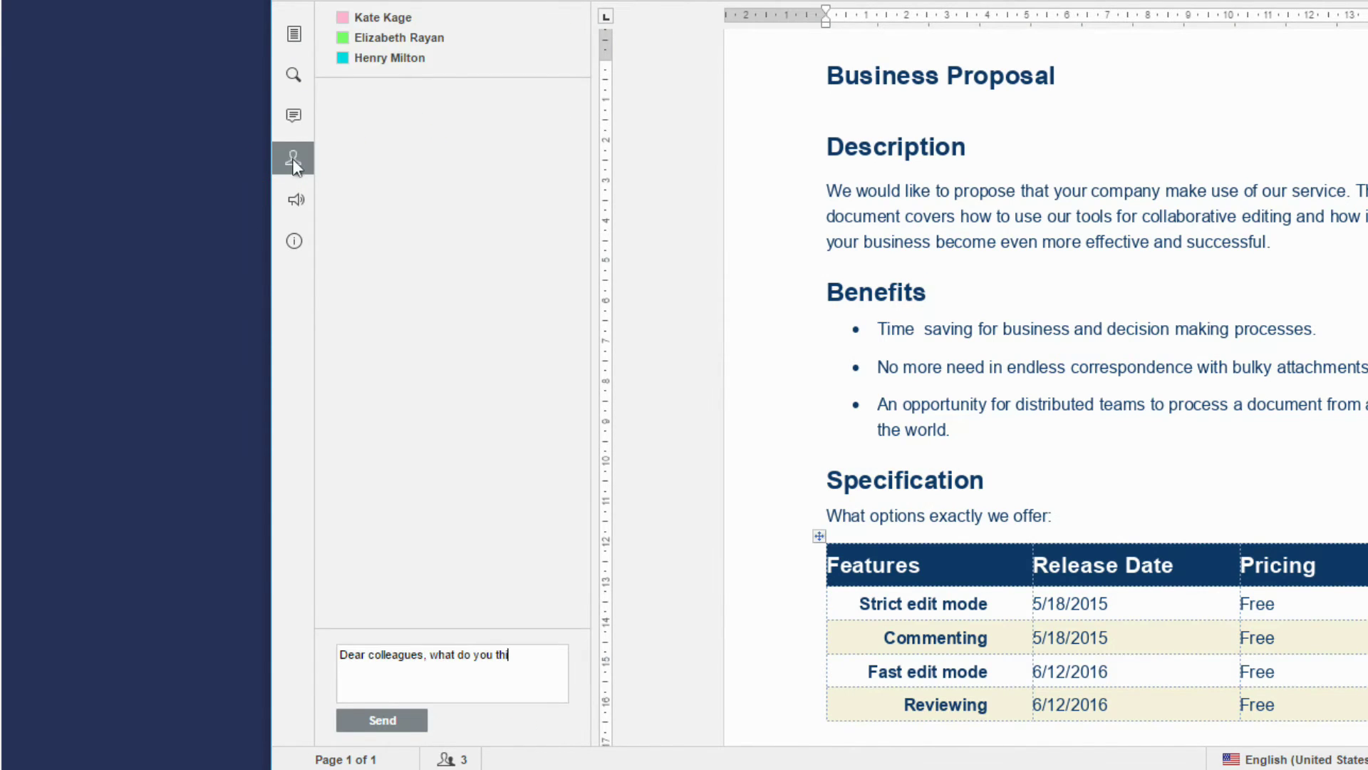
left_click(382, 721)
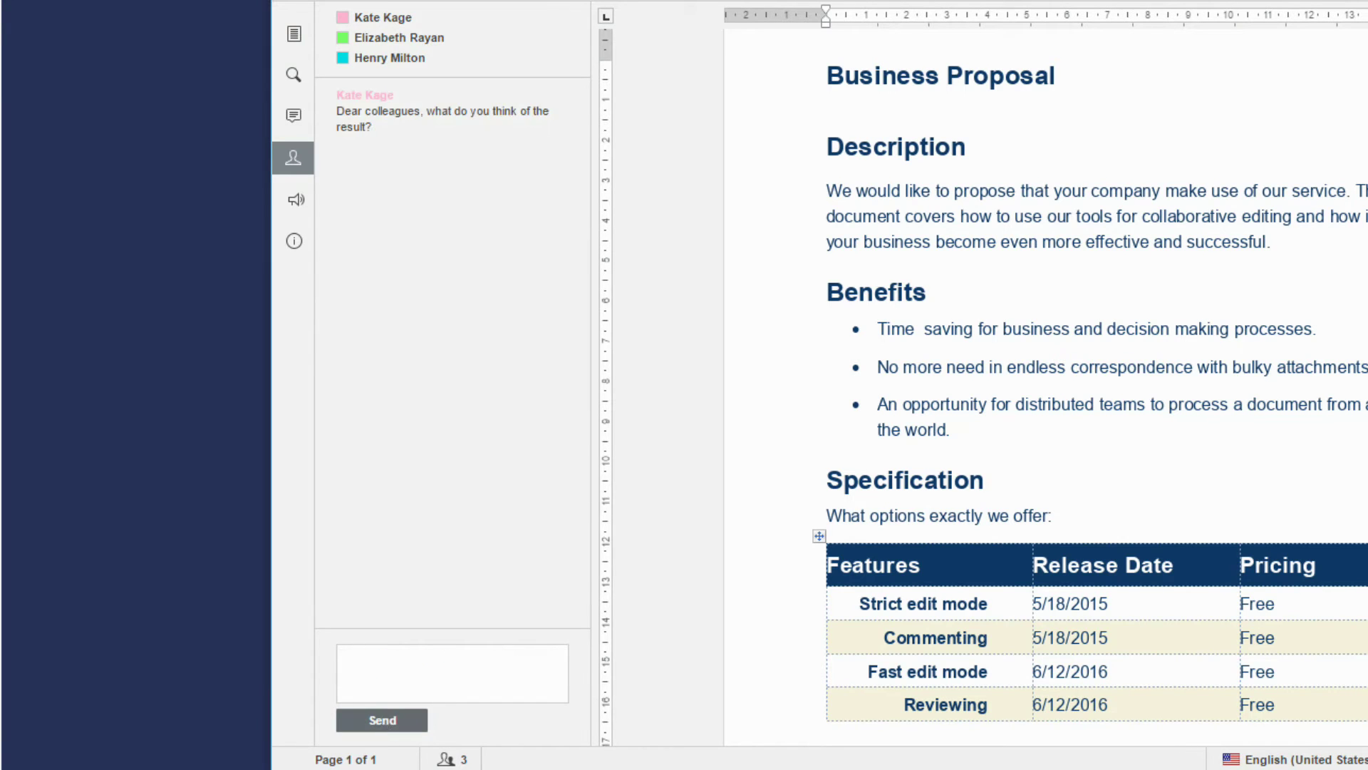
left_click(295, 164)
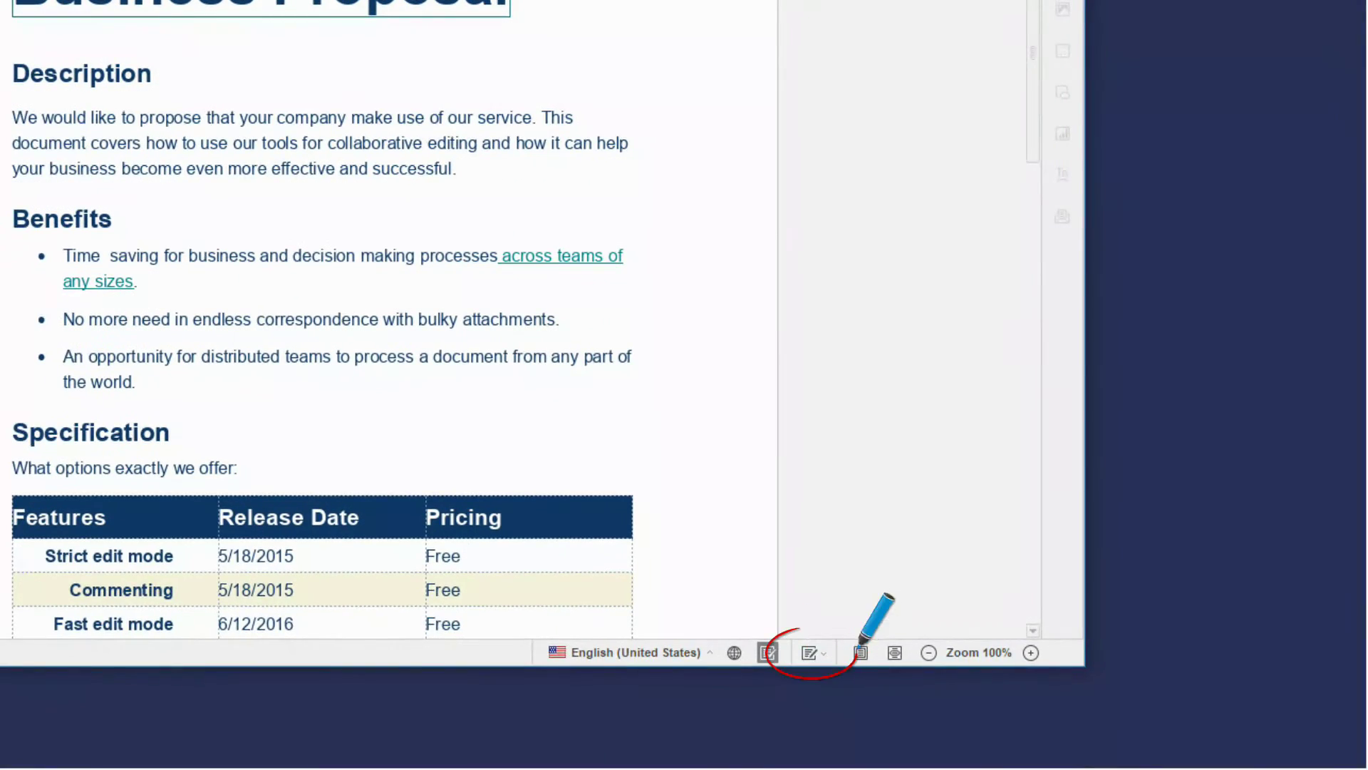
Step: Accept the title formatting and 'across teams of any sizes'; reject the inserted 'Independent'
left_click(809, 652)
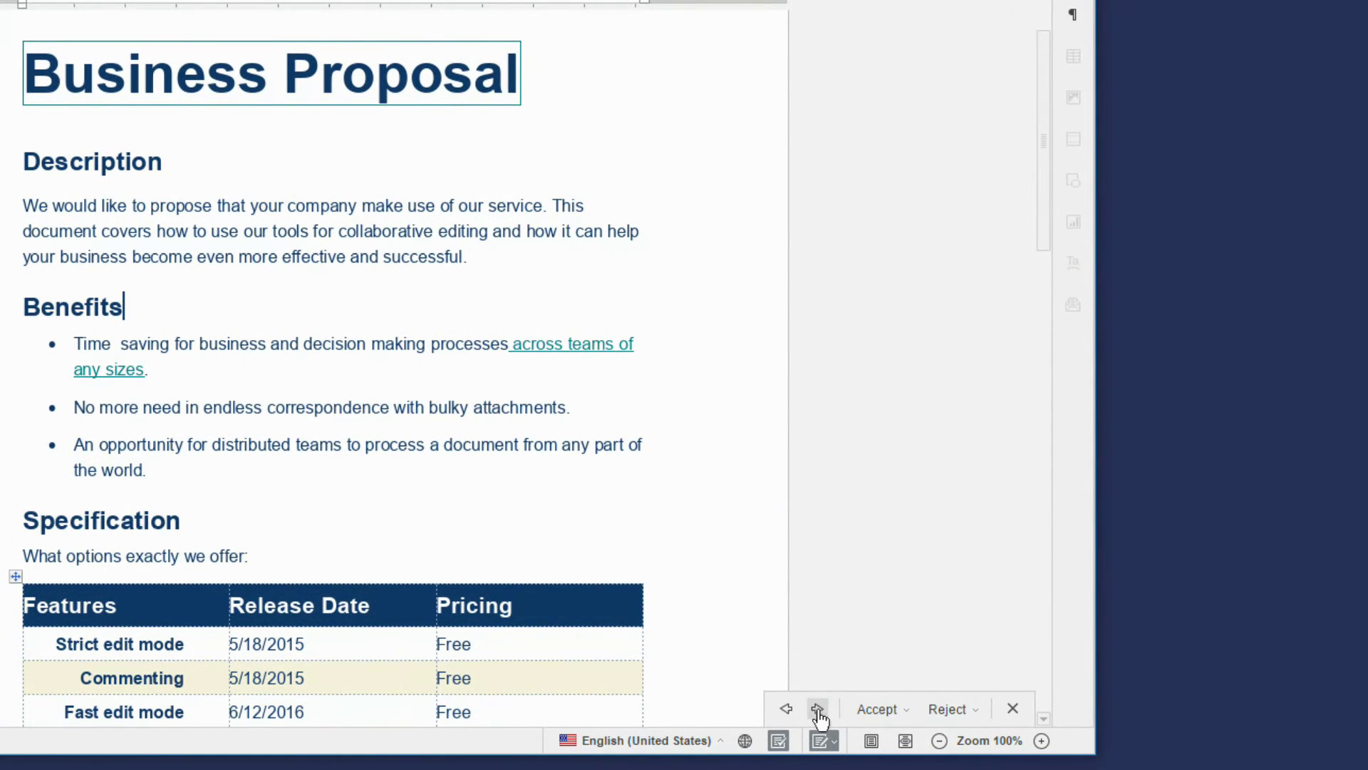
left_click(818, 708)
left_click(786, 708)
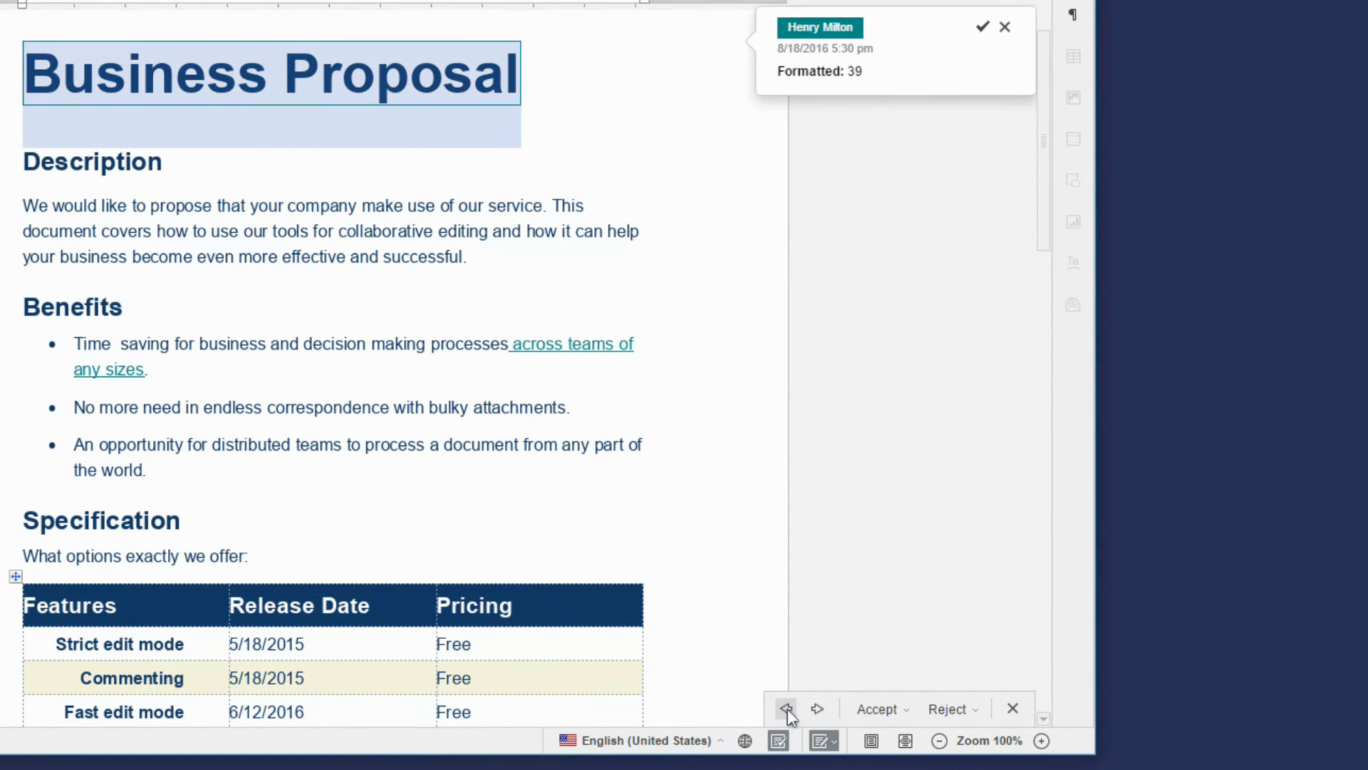
left_click(878, 711)
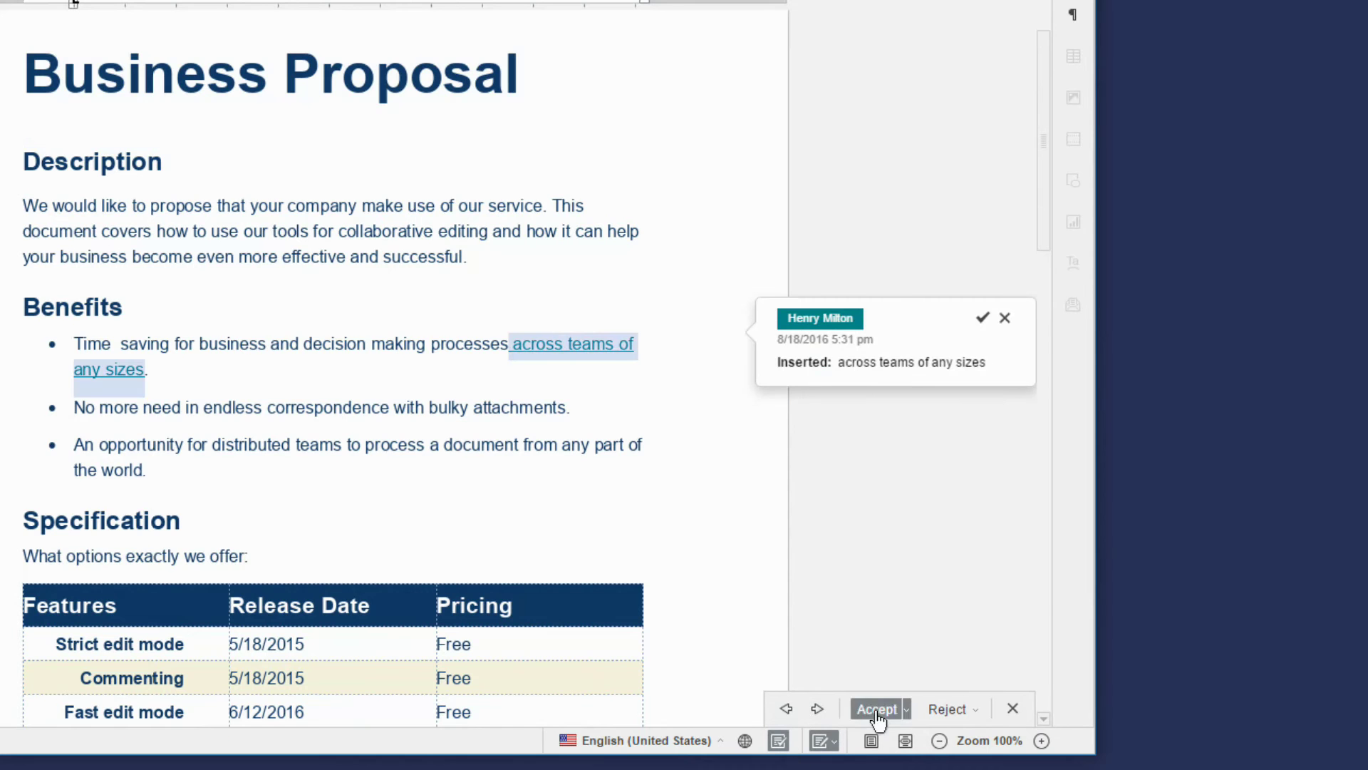
left_click(879, 709)
left_click(948, 709)
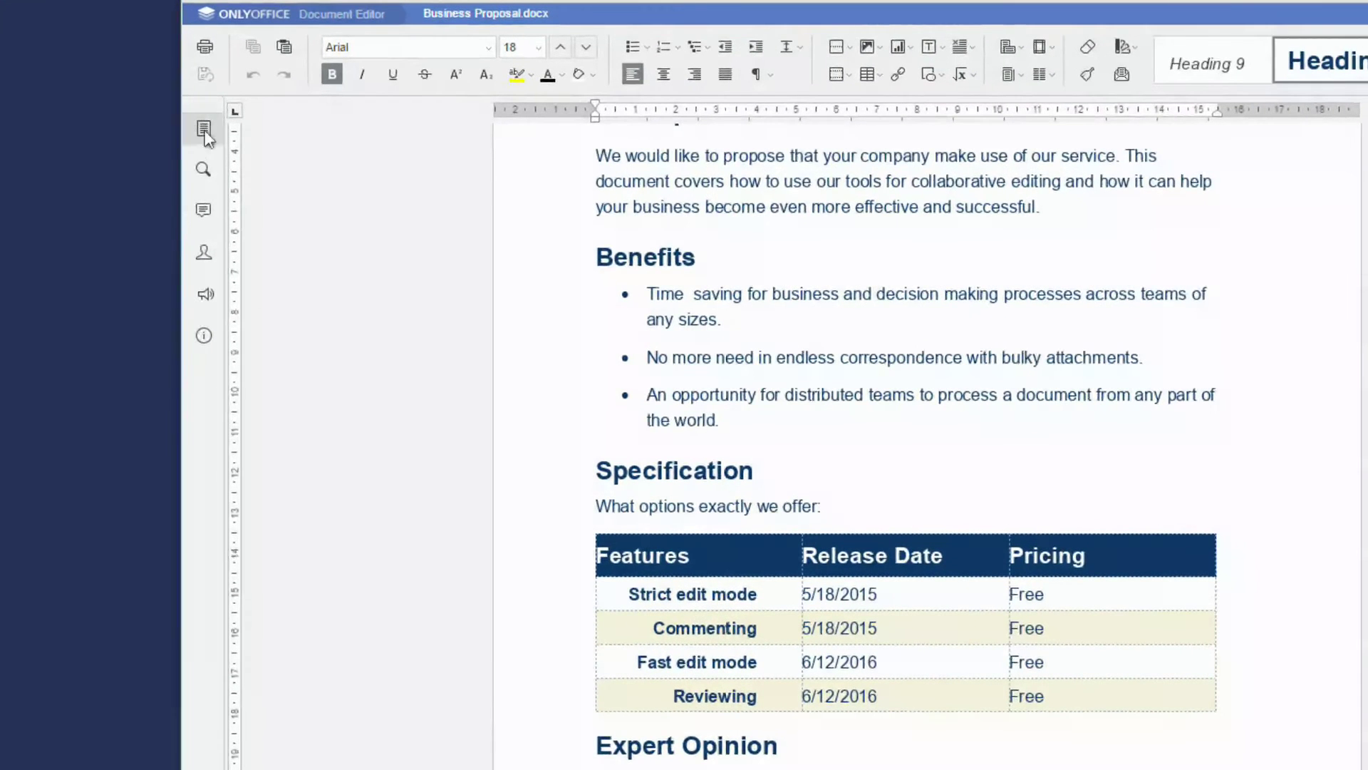
Step: Preview the 5:08 PM version in Version History
left_click(204, 130)
left_click(297, 356)
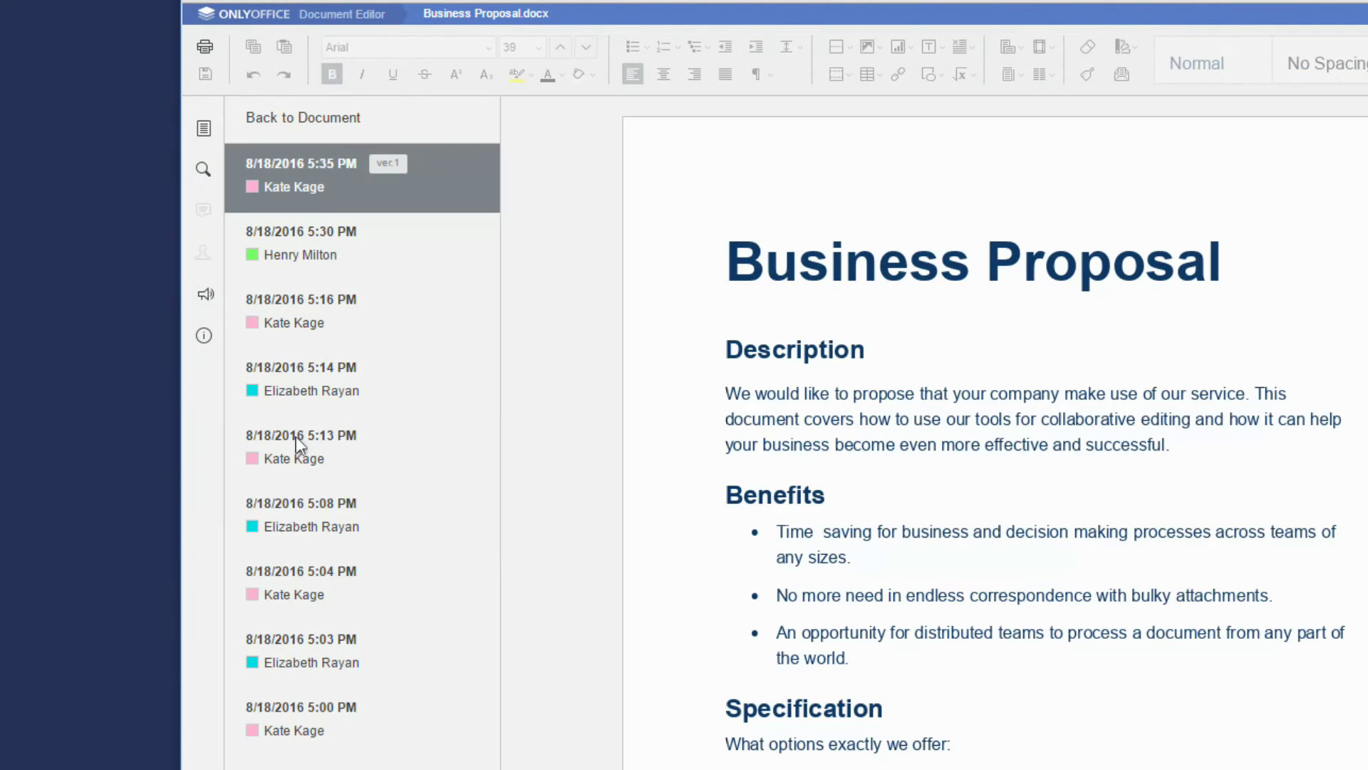
left_click(292, 527)
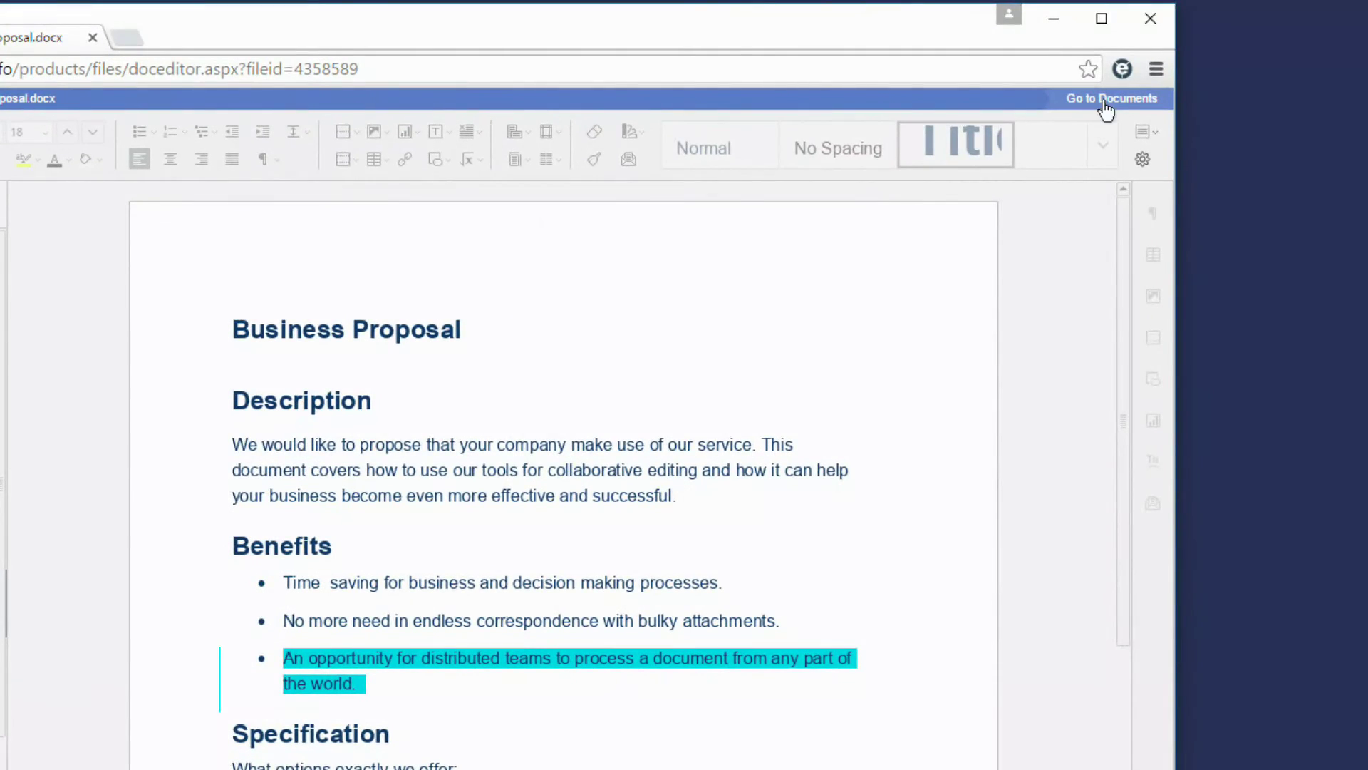
Step: In the Documents list, view Business Proposal.docx's version history, then Block the file
left_click(1107, 107)
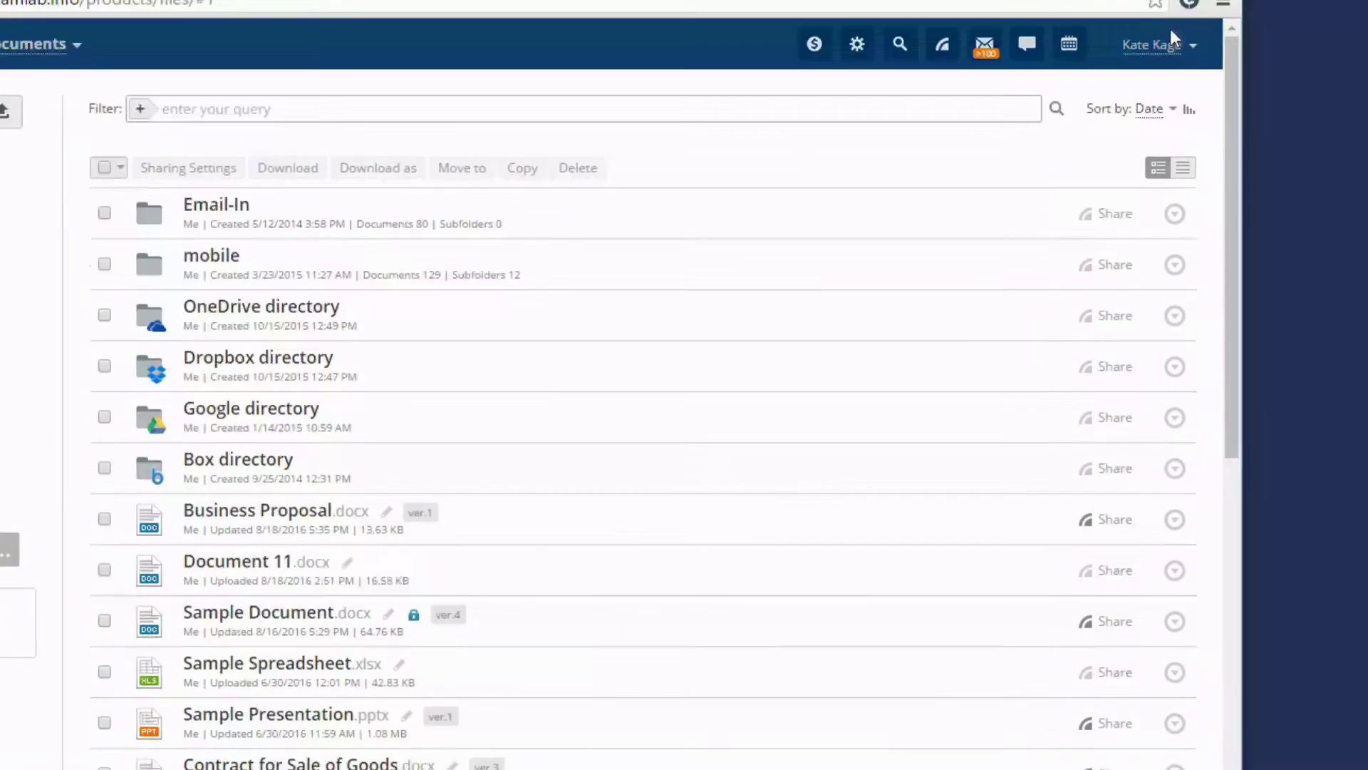
right_click(686, 409)
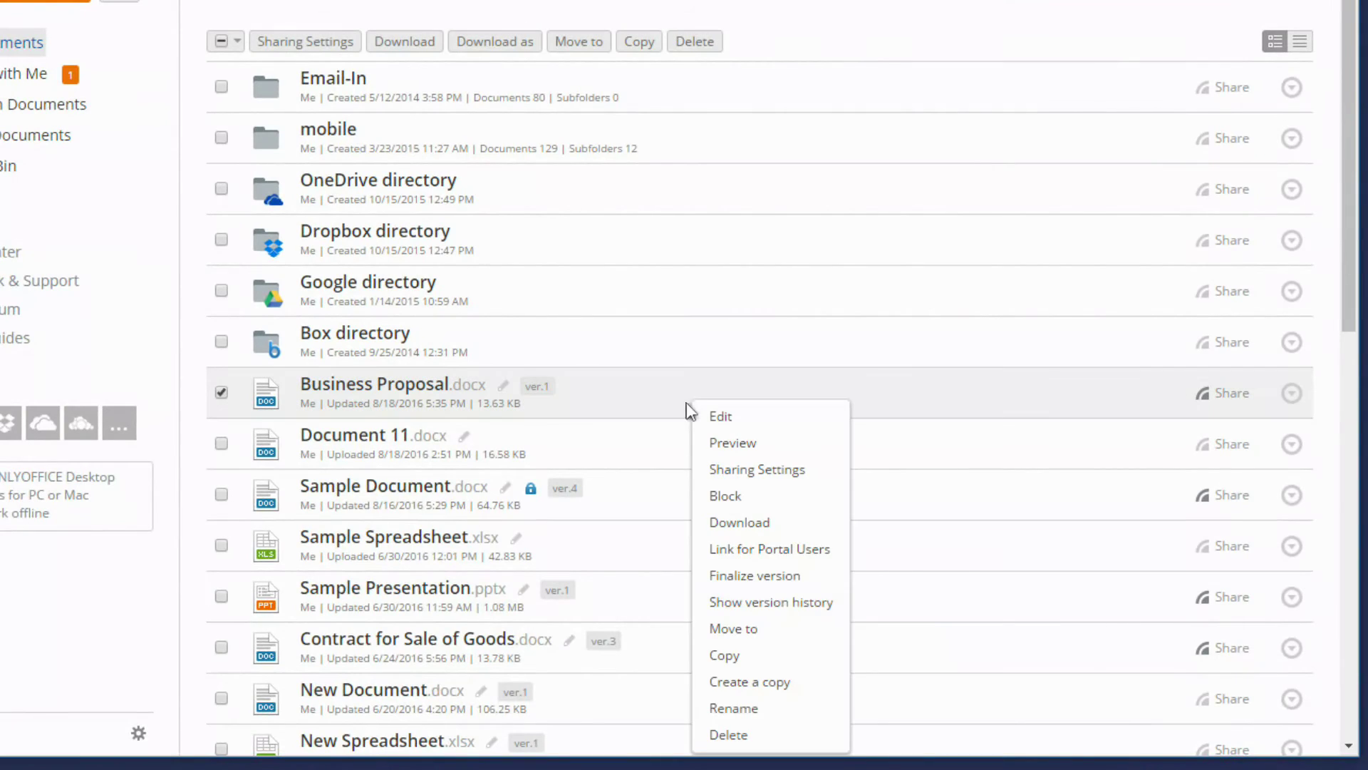
left_click(758, 606)
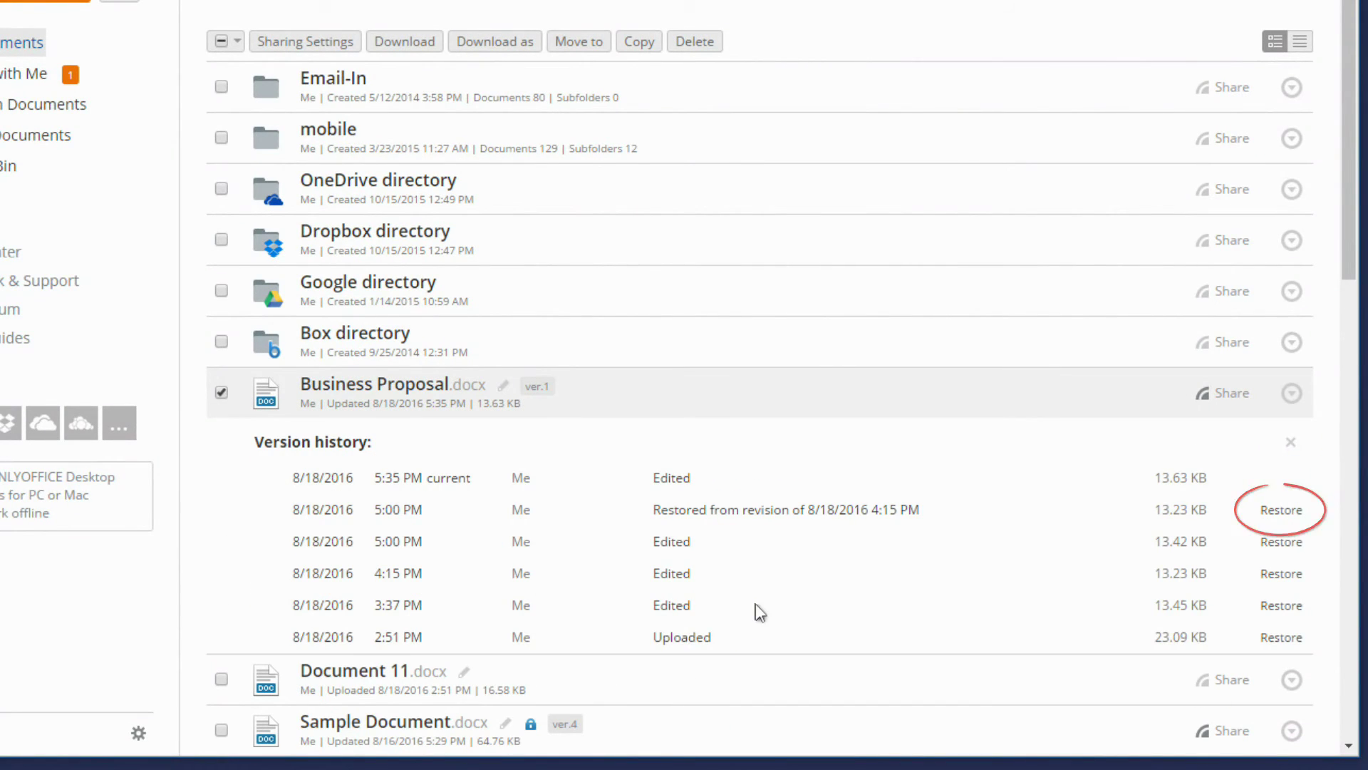
right_click(626, 400)
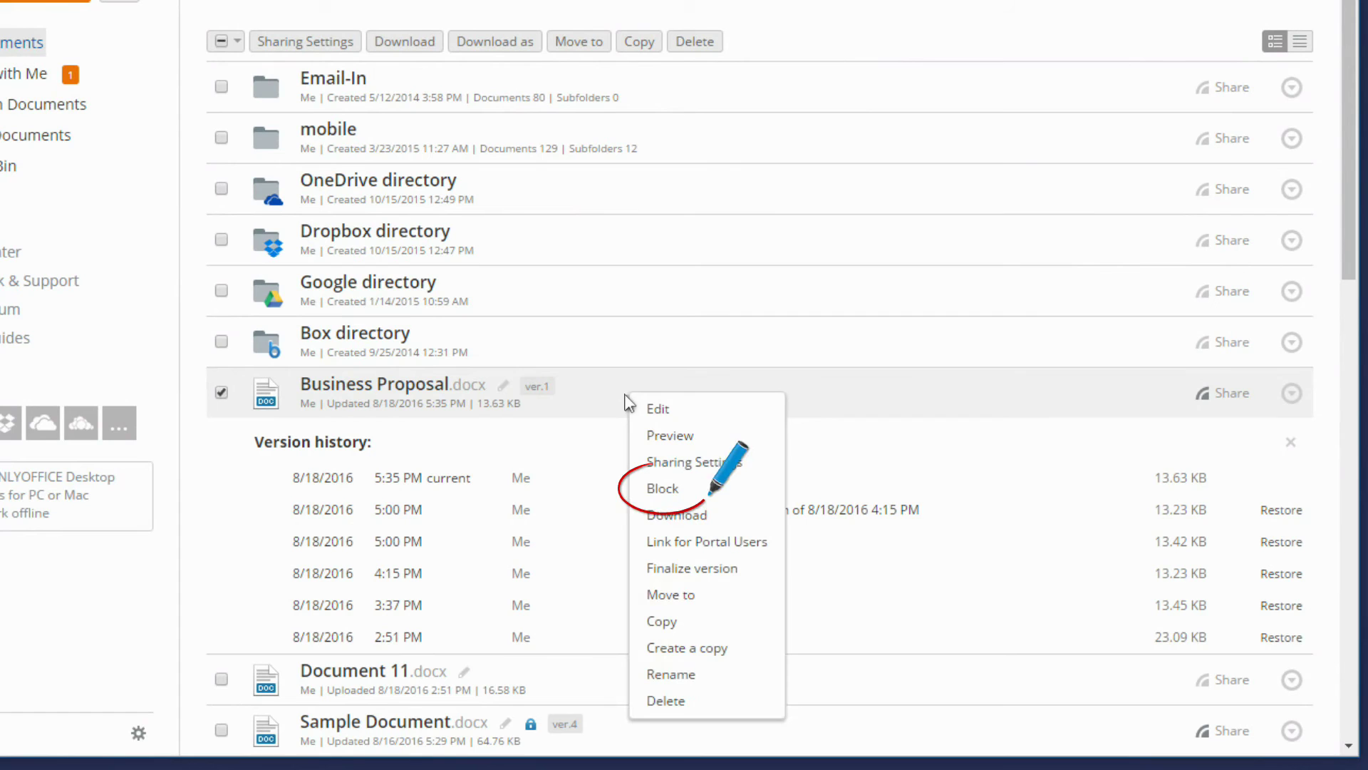
left_click(666, 492)
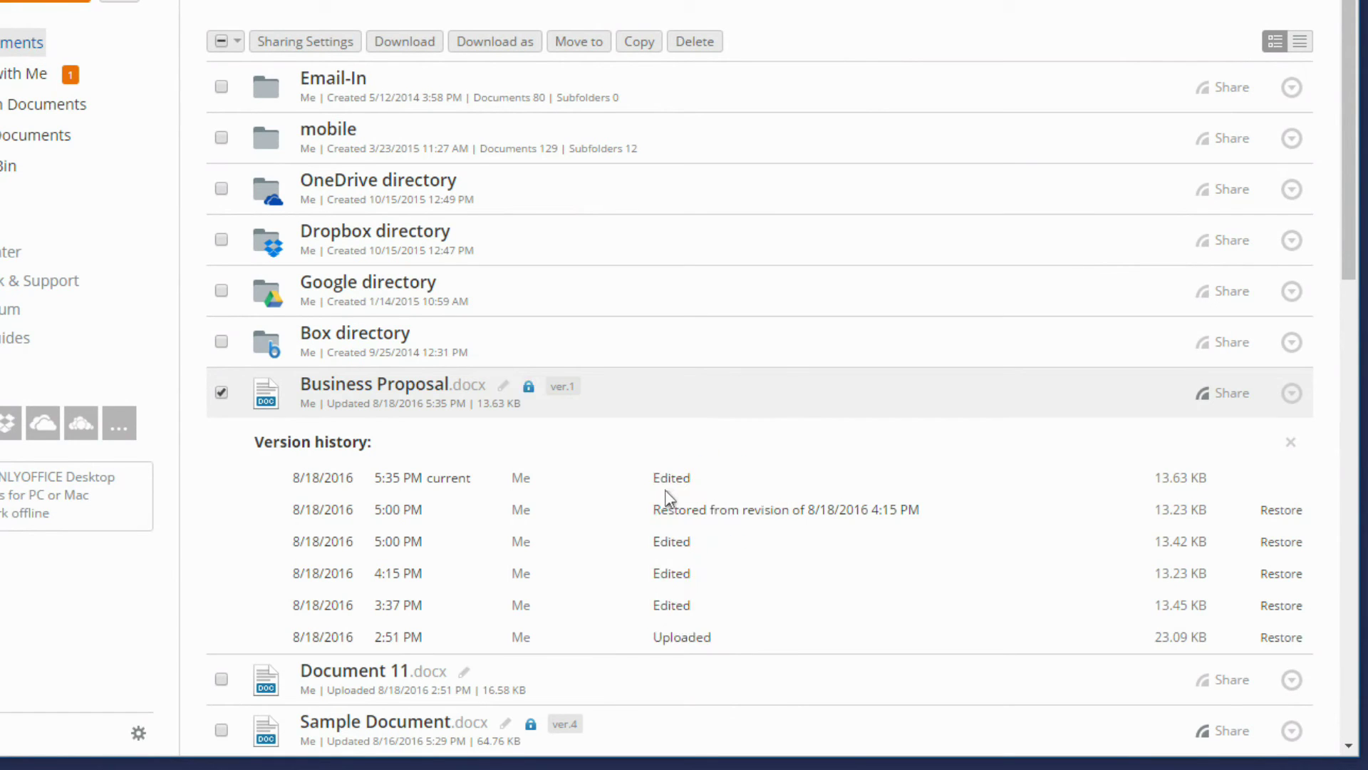
Step: Turn on Open Access for people outside the portal and shorten the read-only link
left_click(1232, 395)
left_click(285, 115)
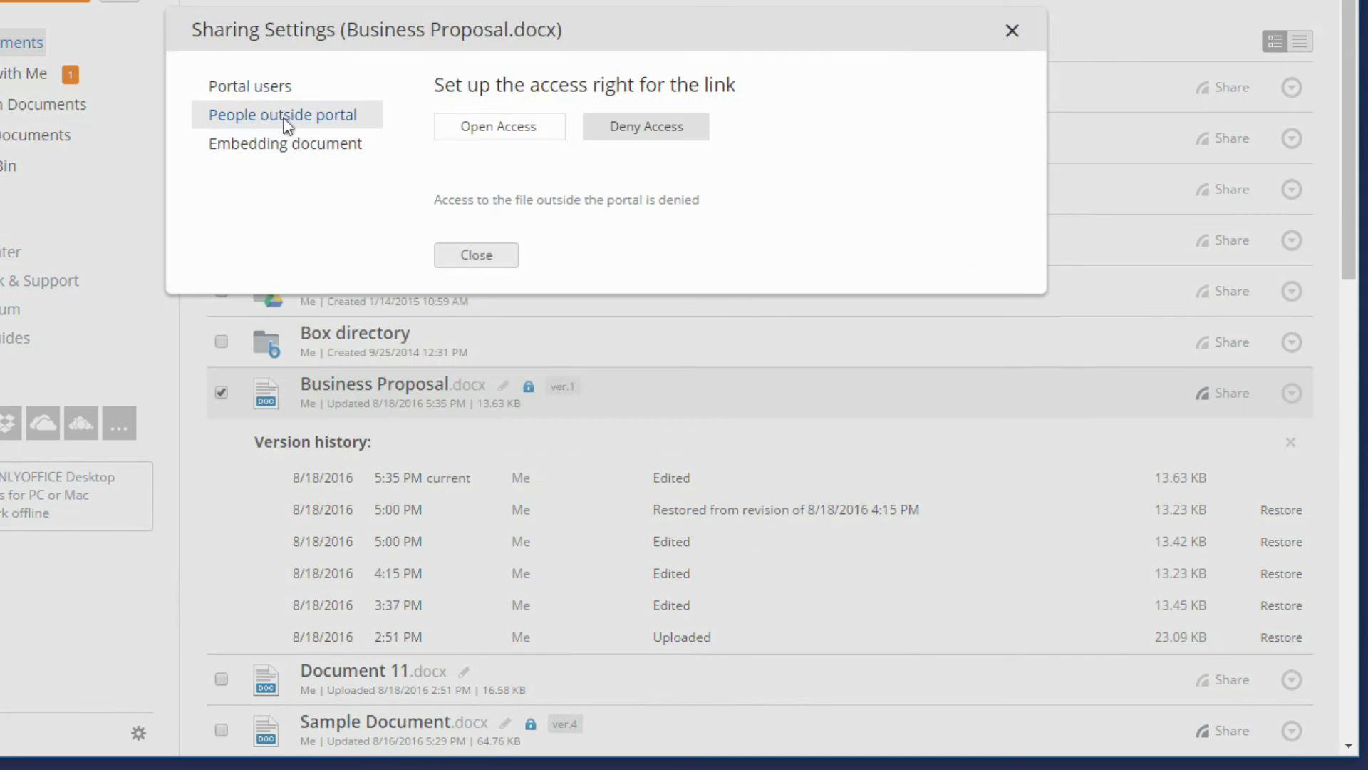
left_click(501, 129)
left_click(568, 173)
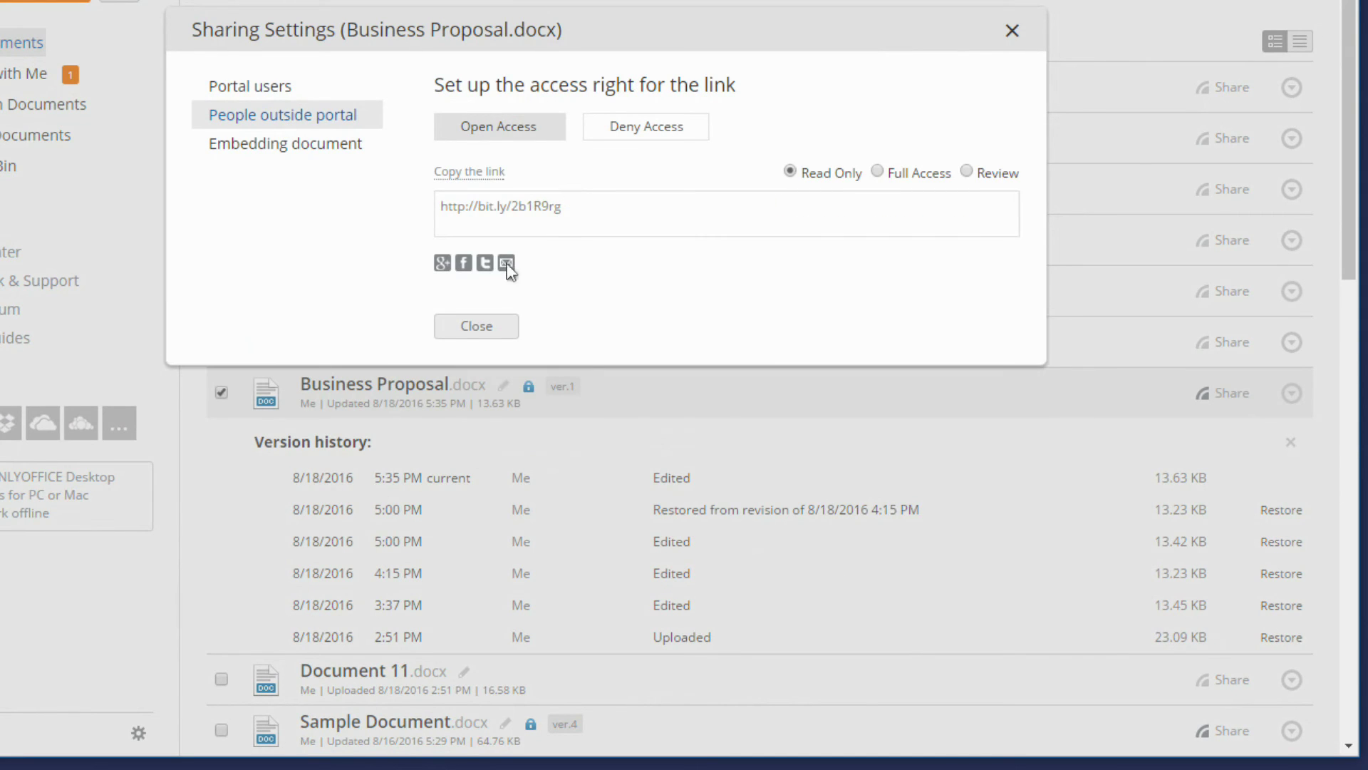